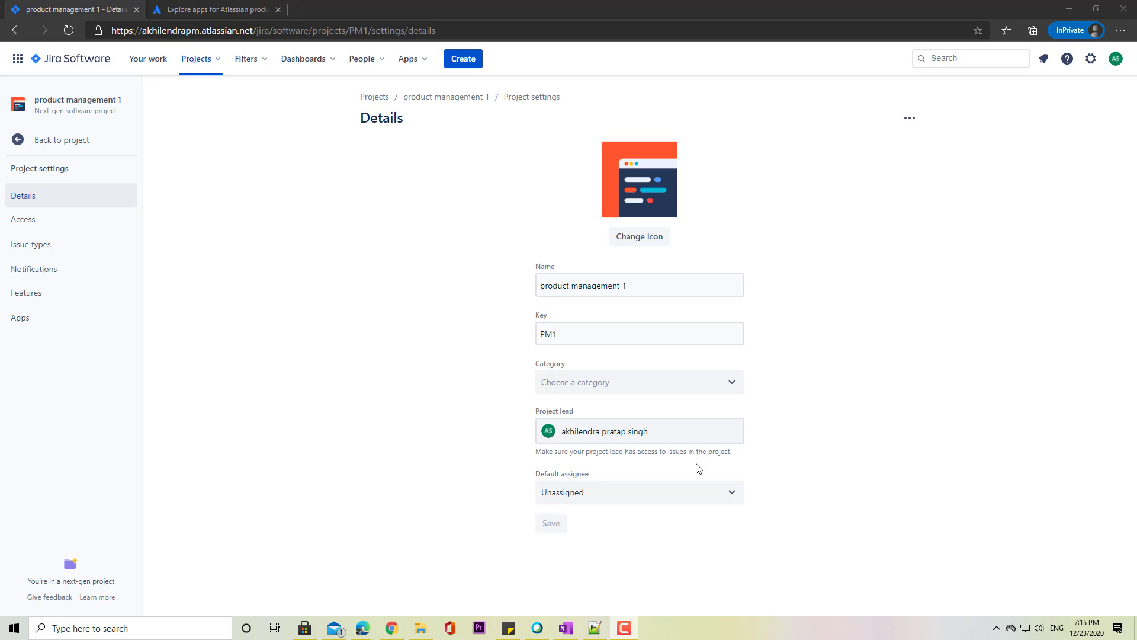
# Review the category and default assignee choices in the project's details.
pyautogui.click(683, 391)
pyautogui.click(406, 401)
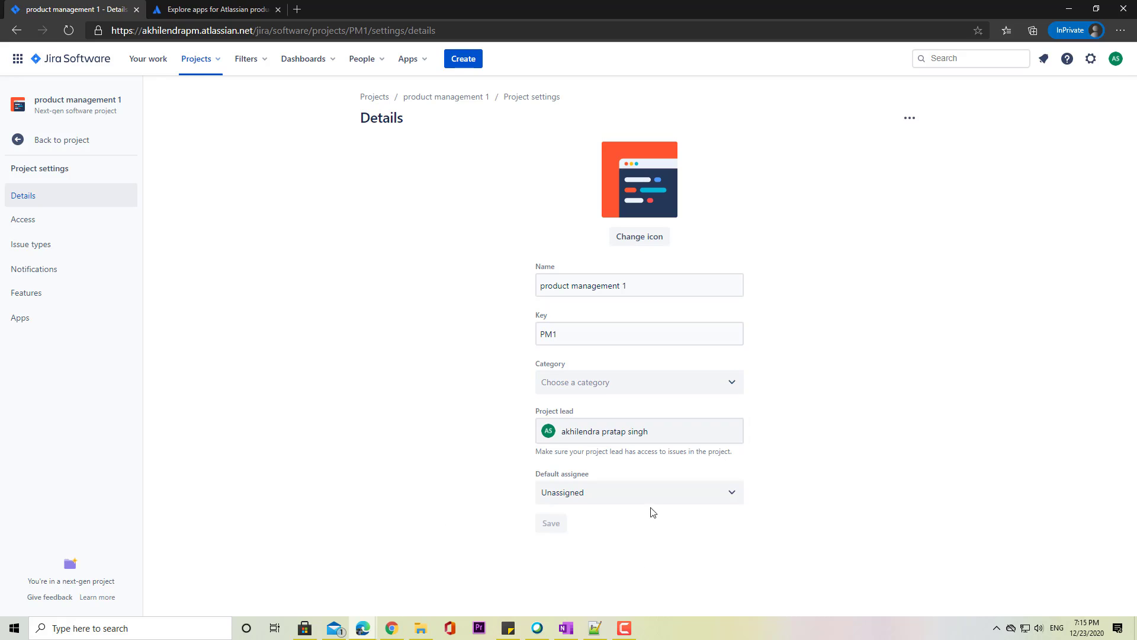
pyautogui.click(658, 493)
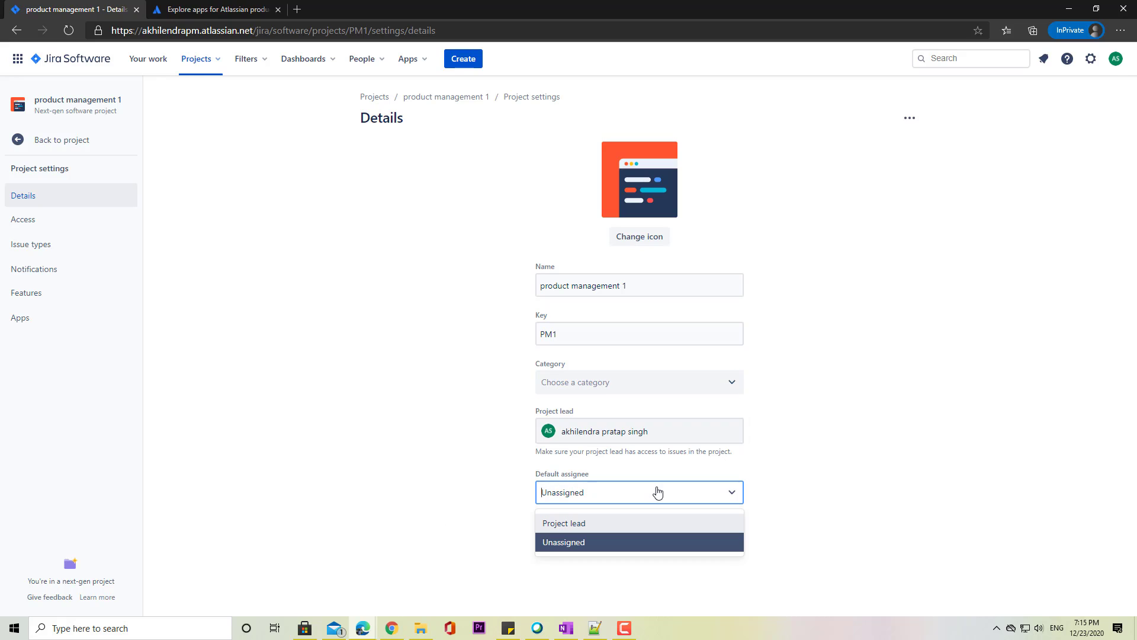
pyautogui.click(409, 441)
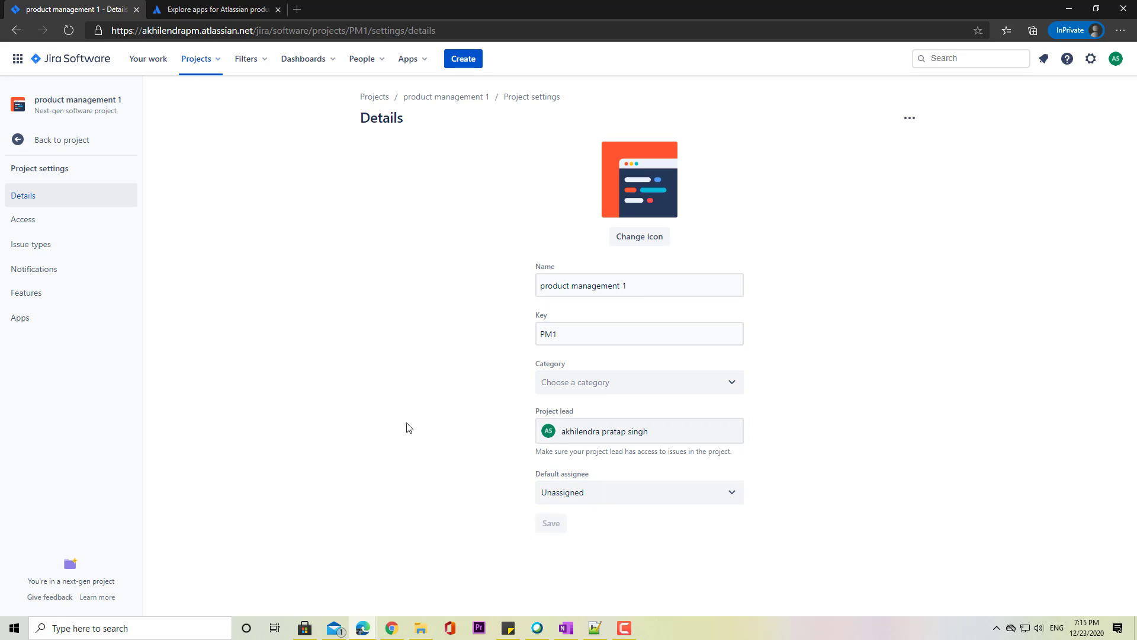
# Open the project's access settings, check the form and role option for adding people, and cancel it.
pyautogui.click(23, 219)
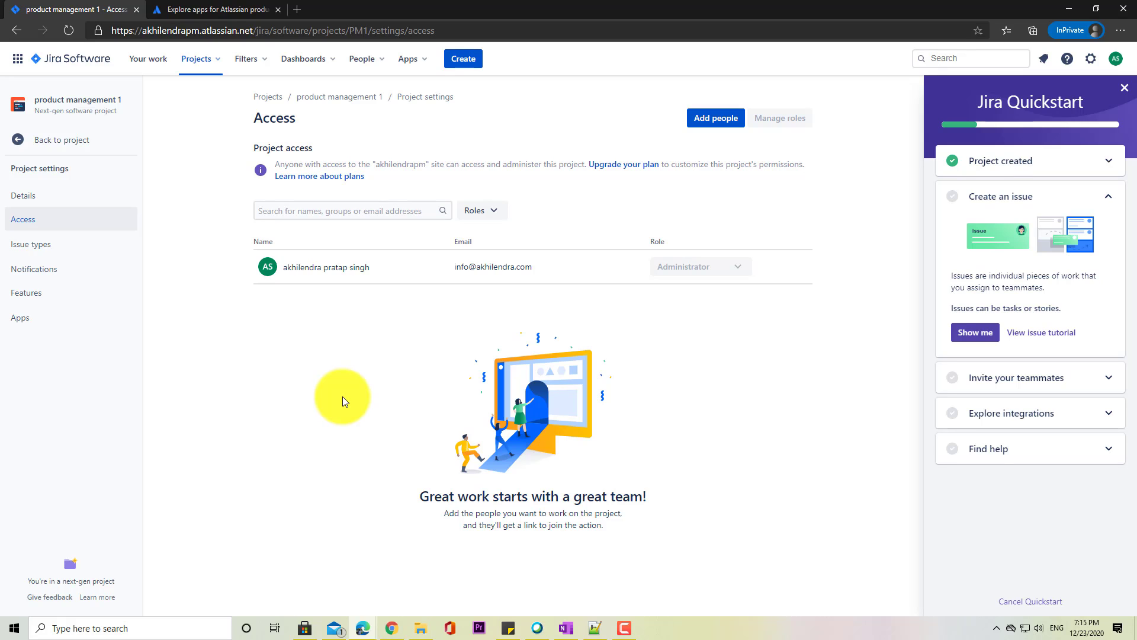
pyautogui.click(713, 117)
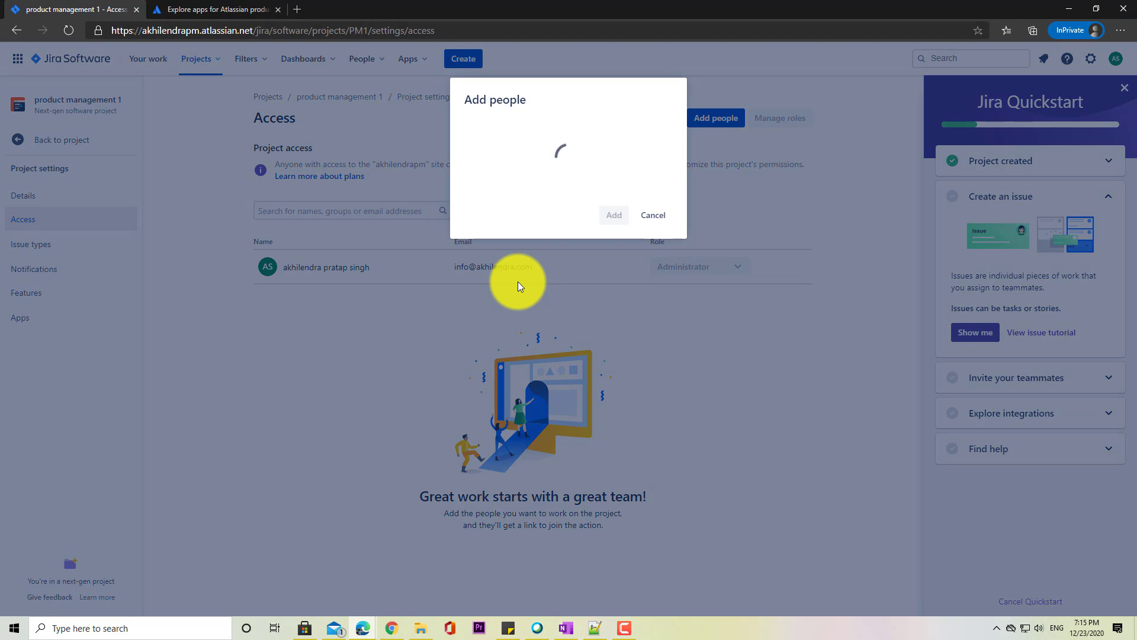
pyautogui.moveTo(502, 180)
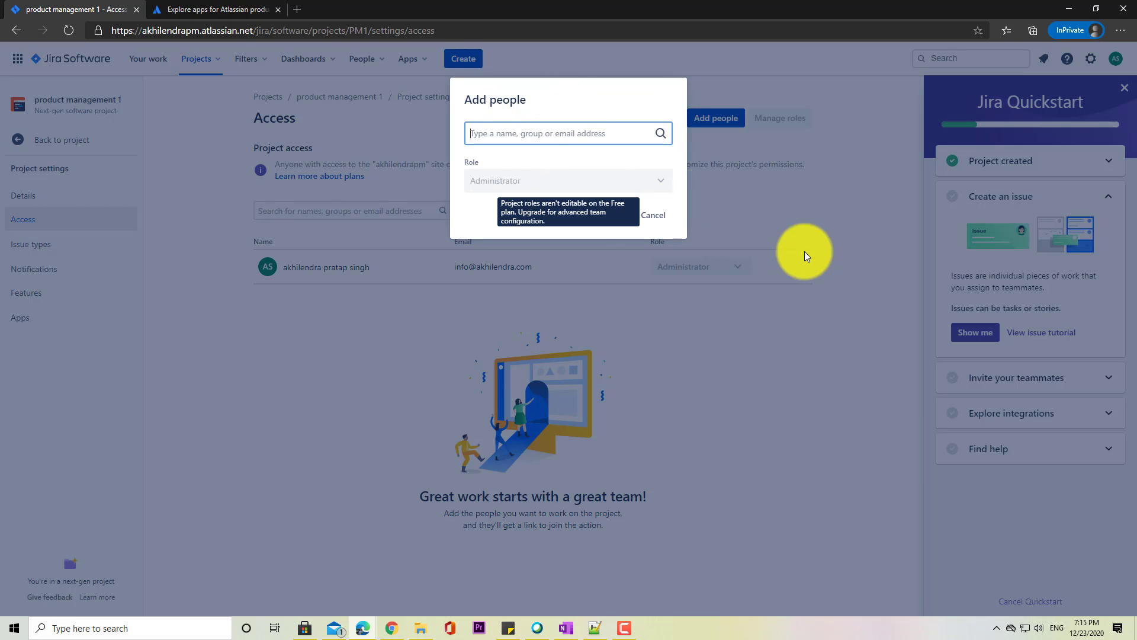
pyautogui.click(656, 220)
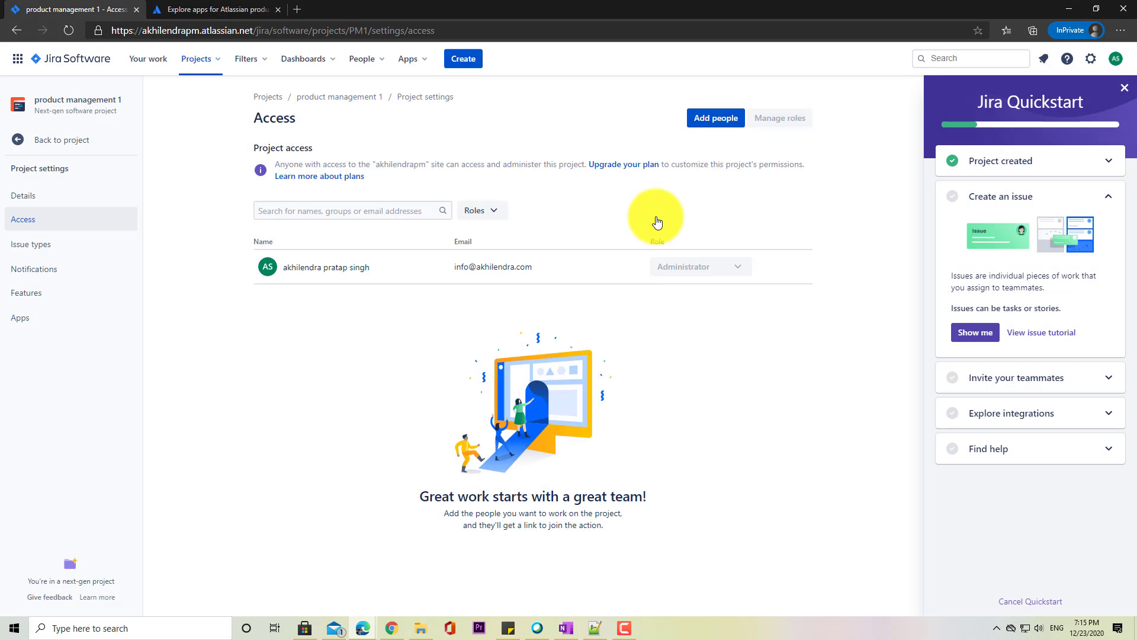
# Open the Epic issue type in the project's issue type settings and expand its Description field to the default description.
pyautogui.click(28, 250)
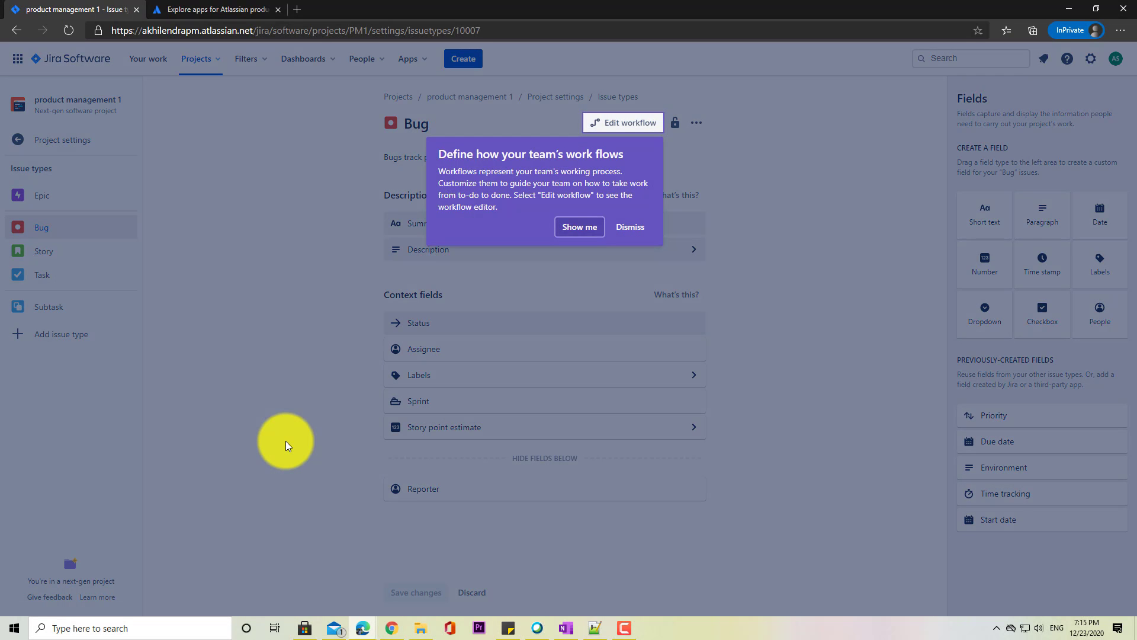
pyautogui.click(285, 441)
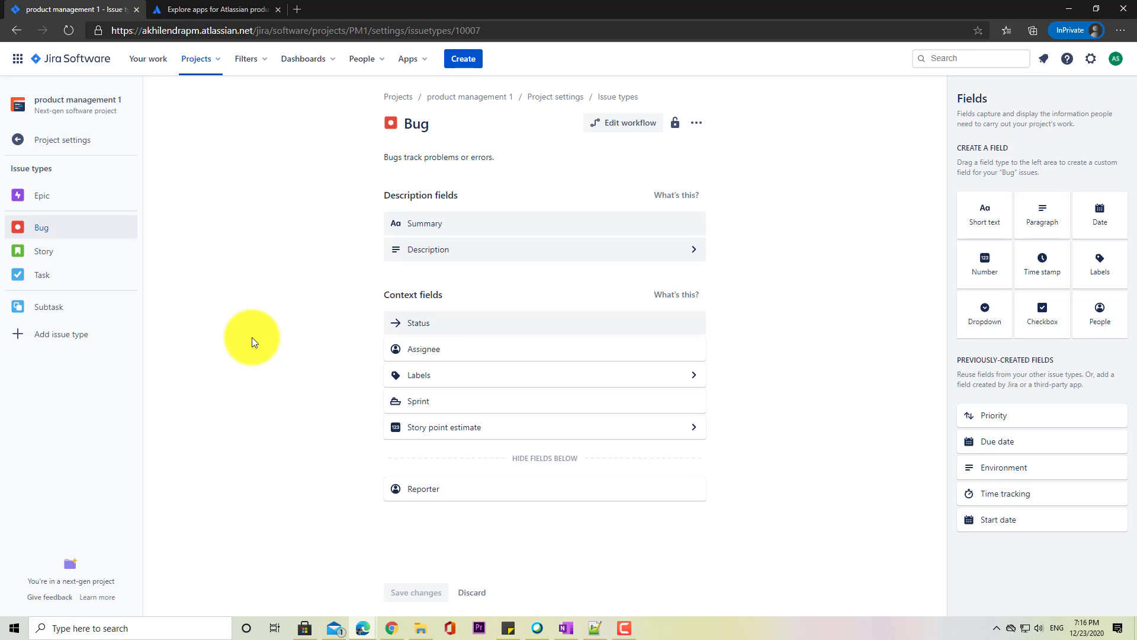
pyautogui.click(38, 196)
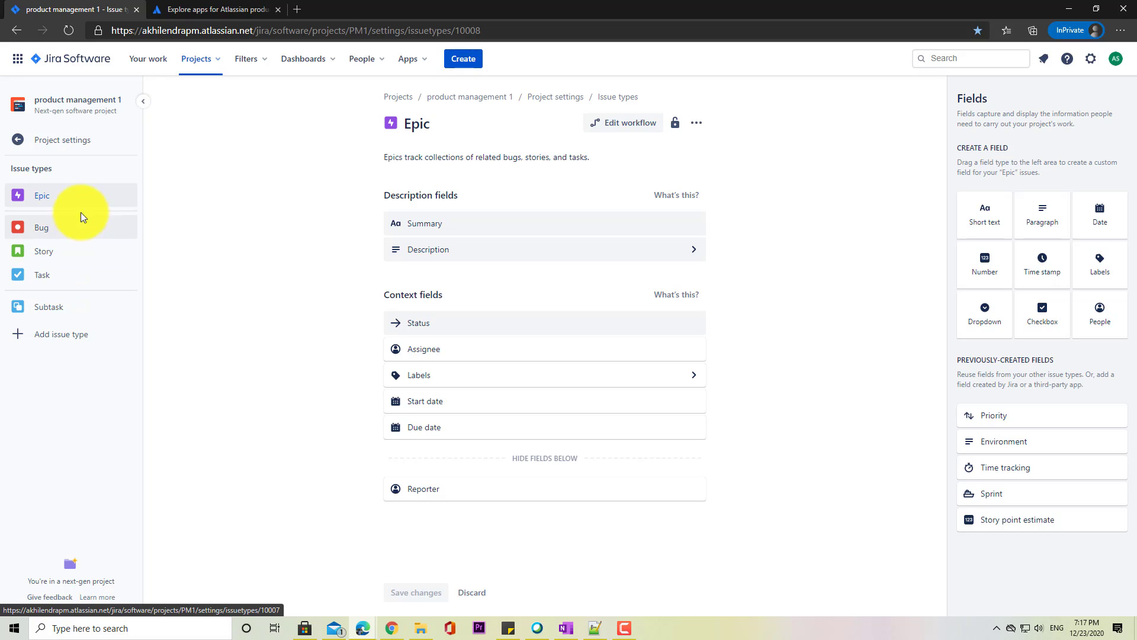
pyautogui.click(45, 200)
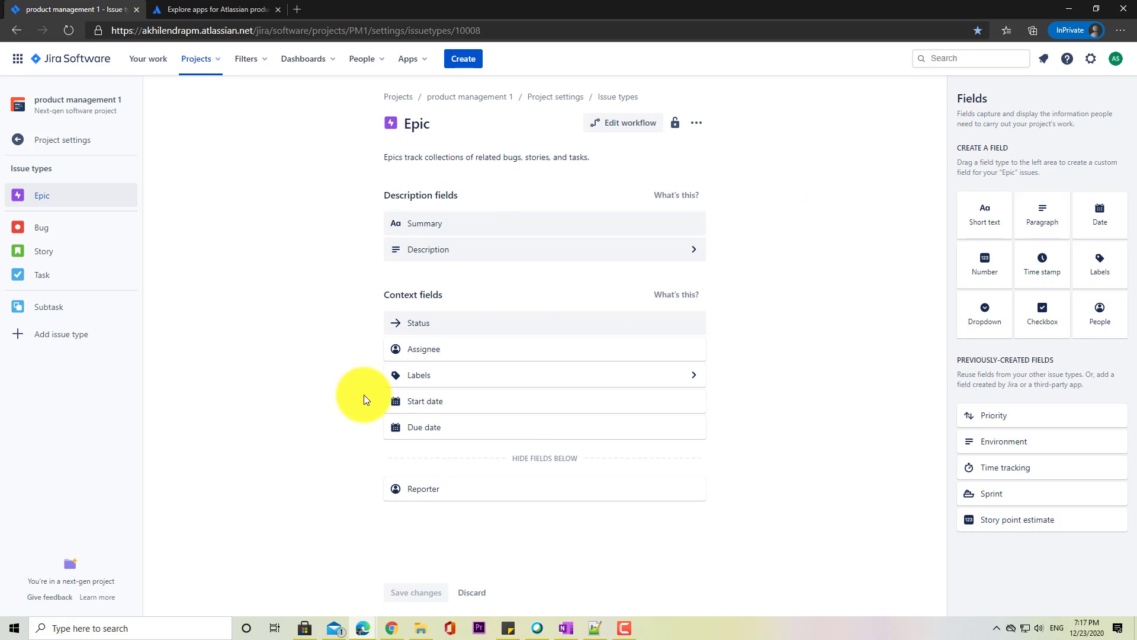
pyautogui.click(448, 253)
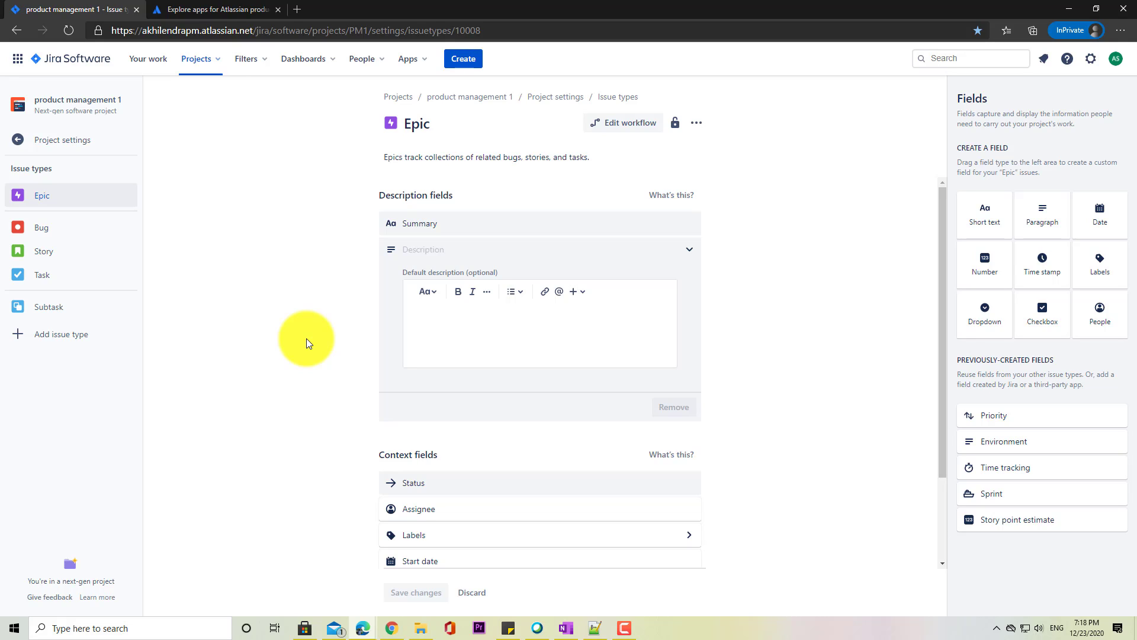
pyautogui.click(433, 334)
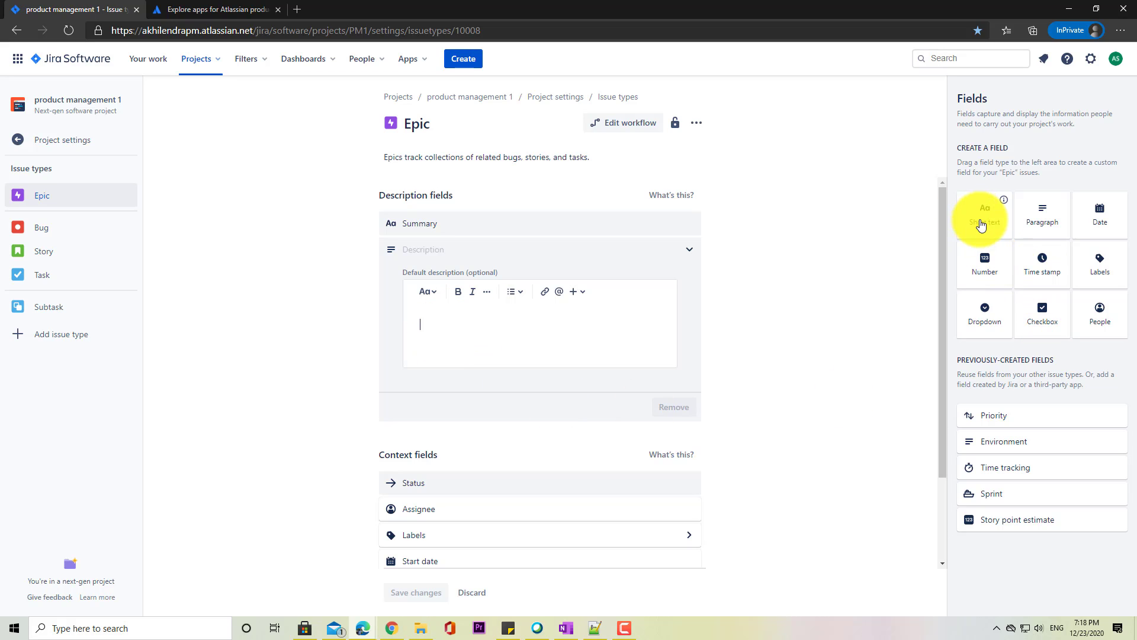
# Add a short text field named Prototype with the description "Prototype" to the Epic's context fields.
pyautogui.moveTo(980, 223); pyautogui.dragTo(424, 444)
pyautogui.write('Pro')
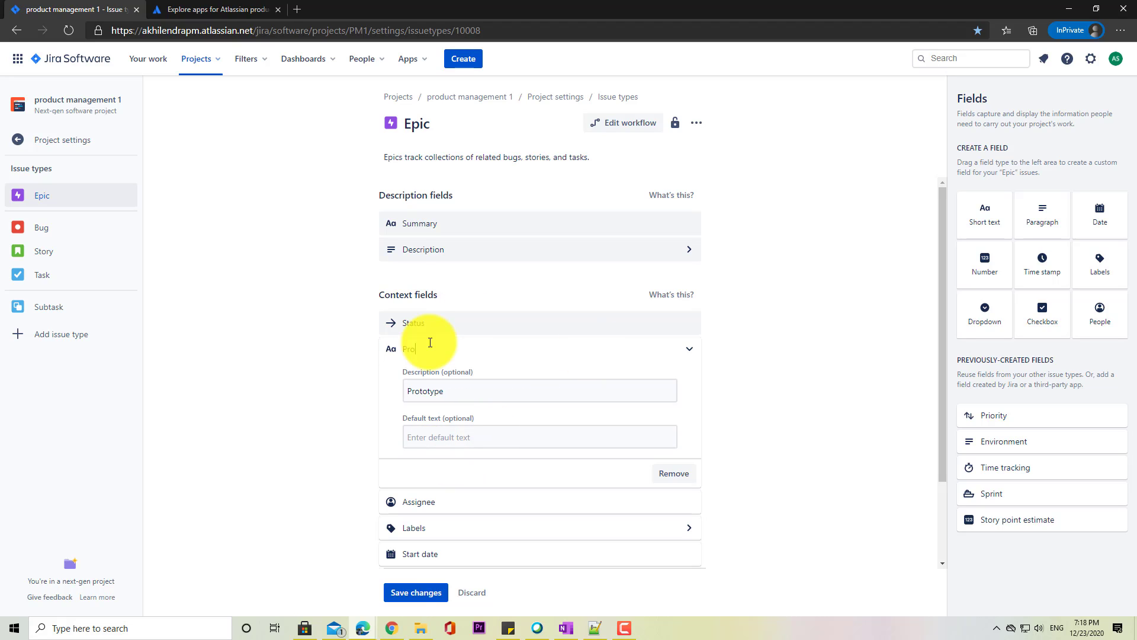
pyautogui.write('totype')
pyautogui.press('Tab')
pyautogui.click(453, 392)
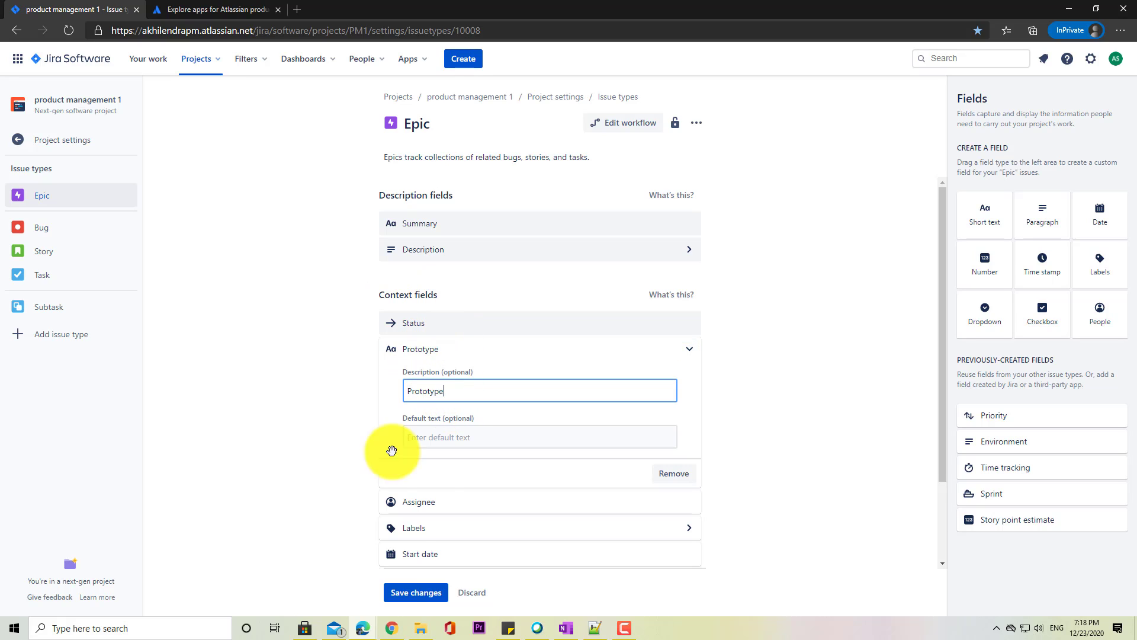
pyautogui.click(433, 438)
pyautogui.click(274, 414)
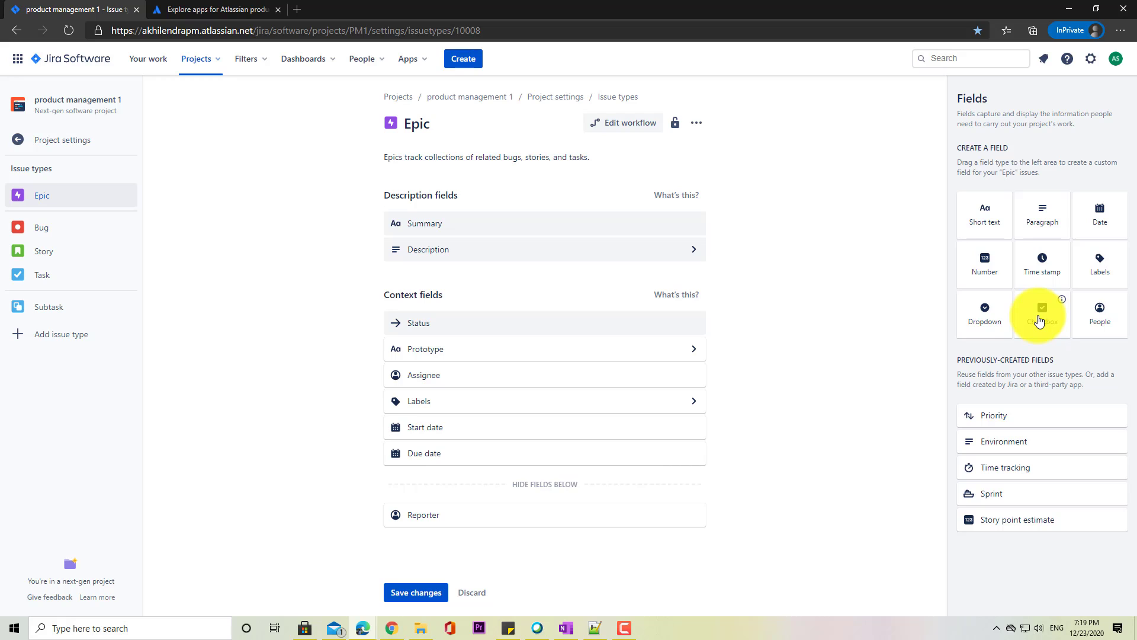
# Add a people field named People below Status in the Epic's context fields, leaving its default people empty.
pyautogui.moveTo(1111, 312); pyautogui.dragTo(514, 349)
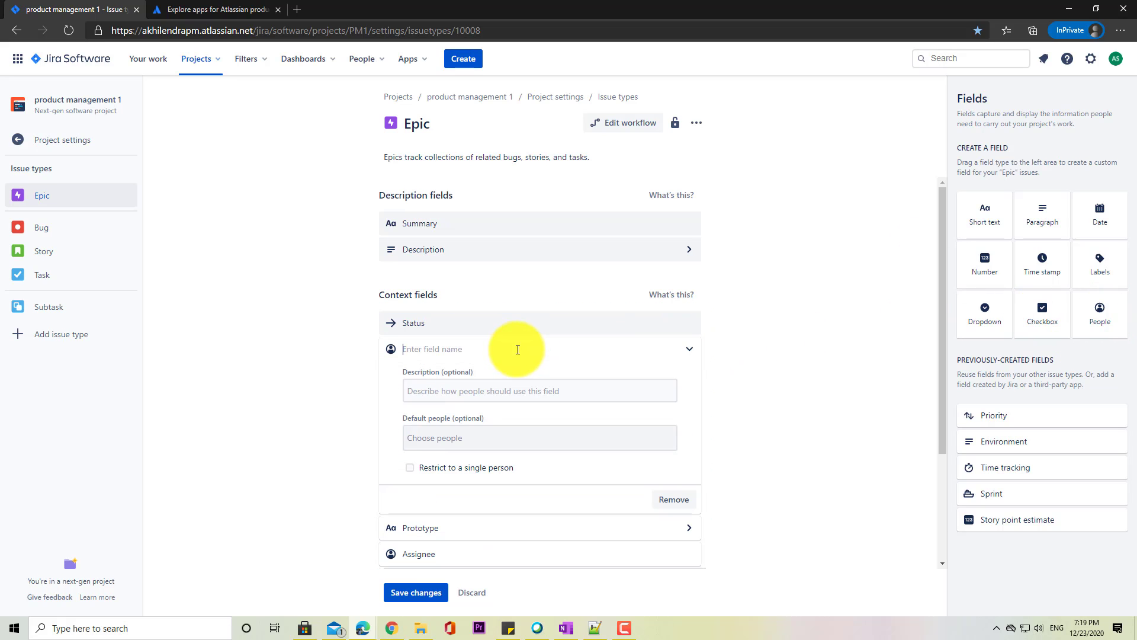
pyautogui.write('People')
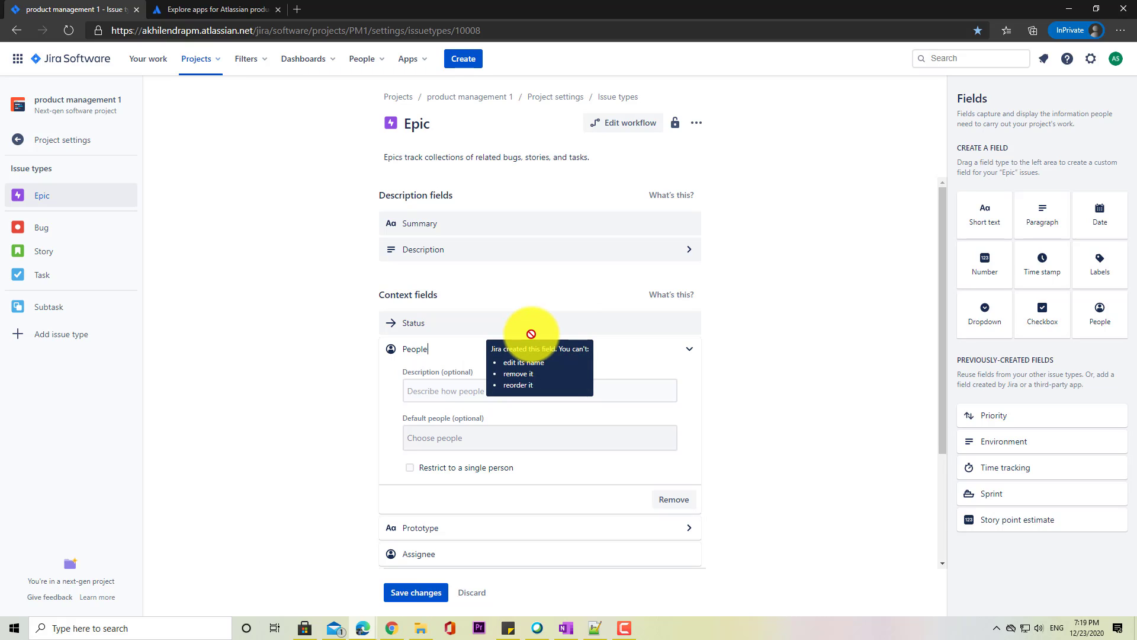
pyautogui.click(435, 442)
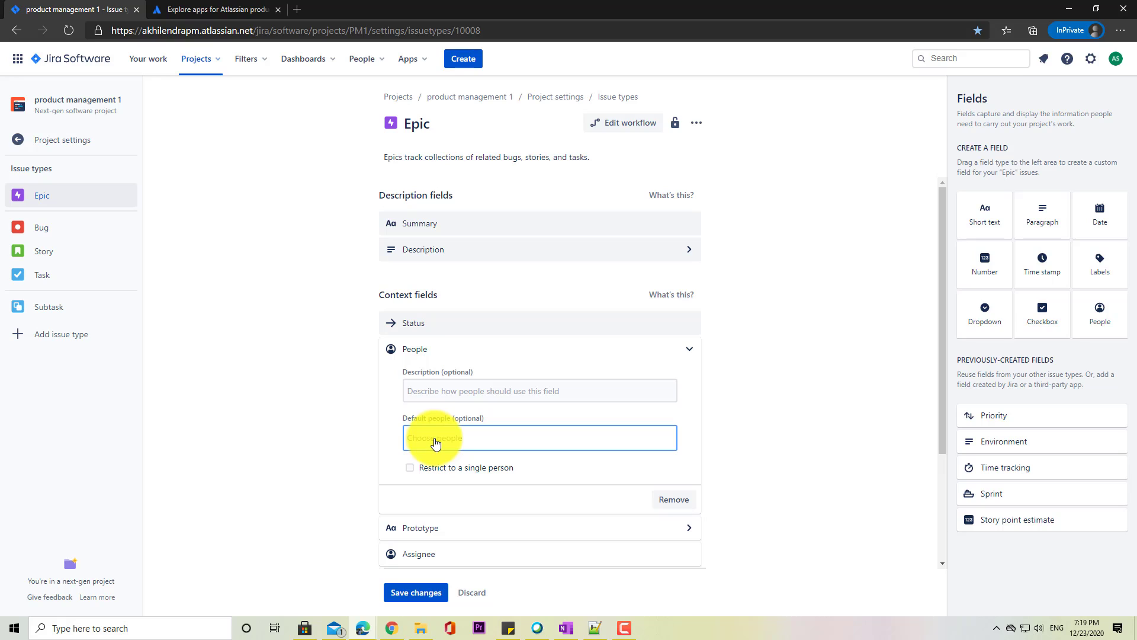
pyautogui.click(245, 468)
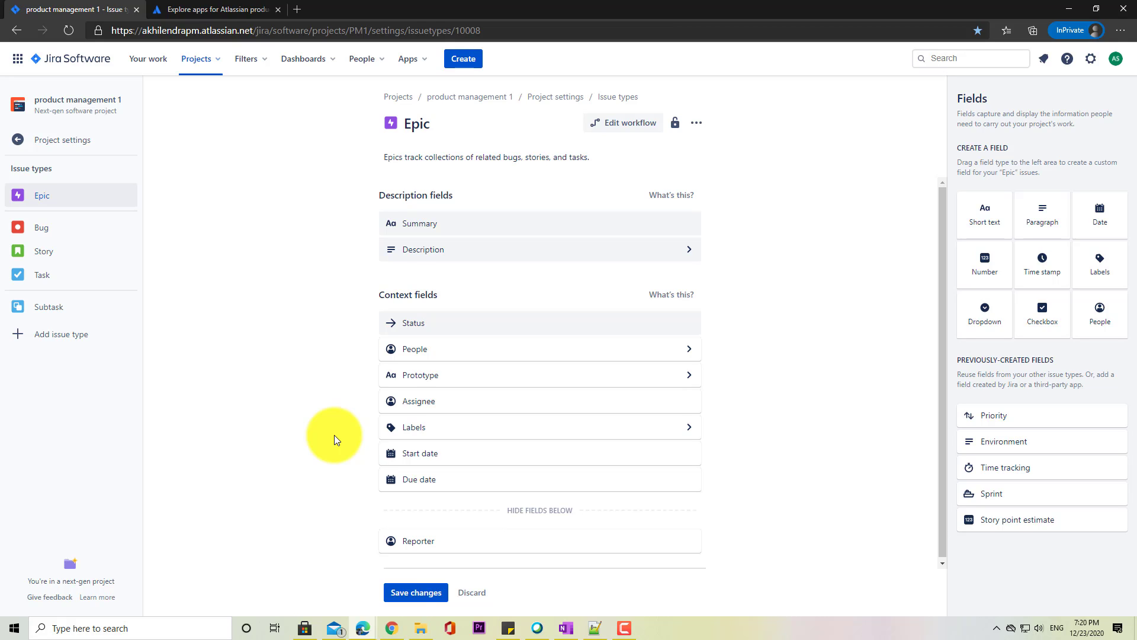
# Review the field layouts of the Bug, Story, Task and Subtask issue types.
pyautogui.click(40, 232)
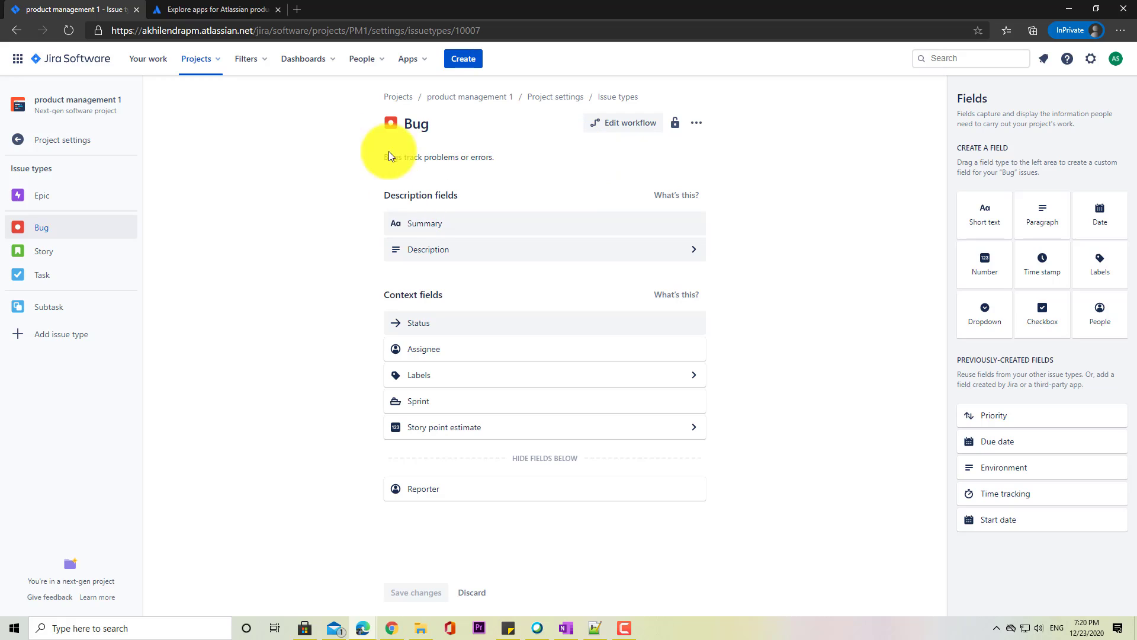
pyautogui.click(32, 249)
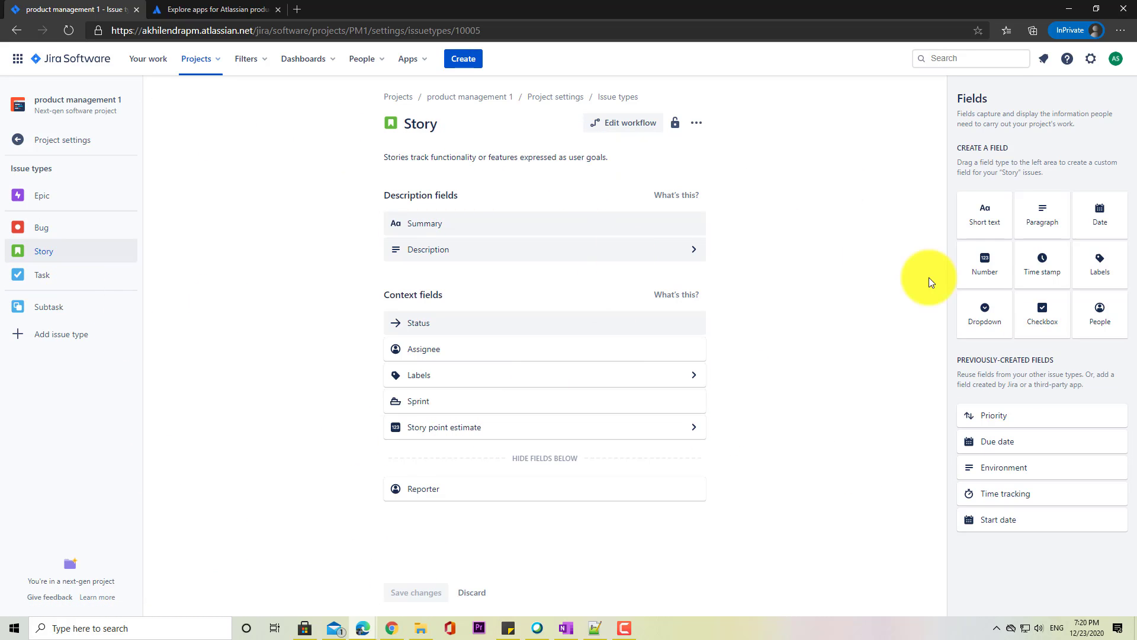
pyautogui.click(42, 275)
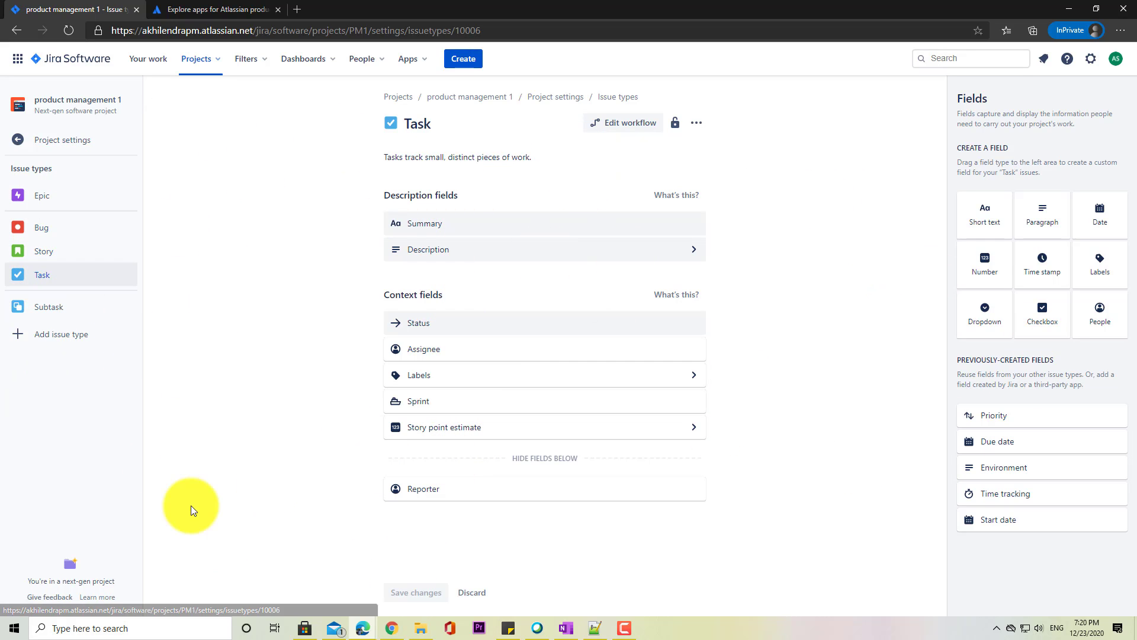
pyautogui.click(60, 306)
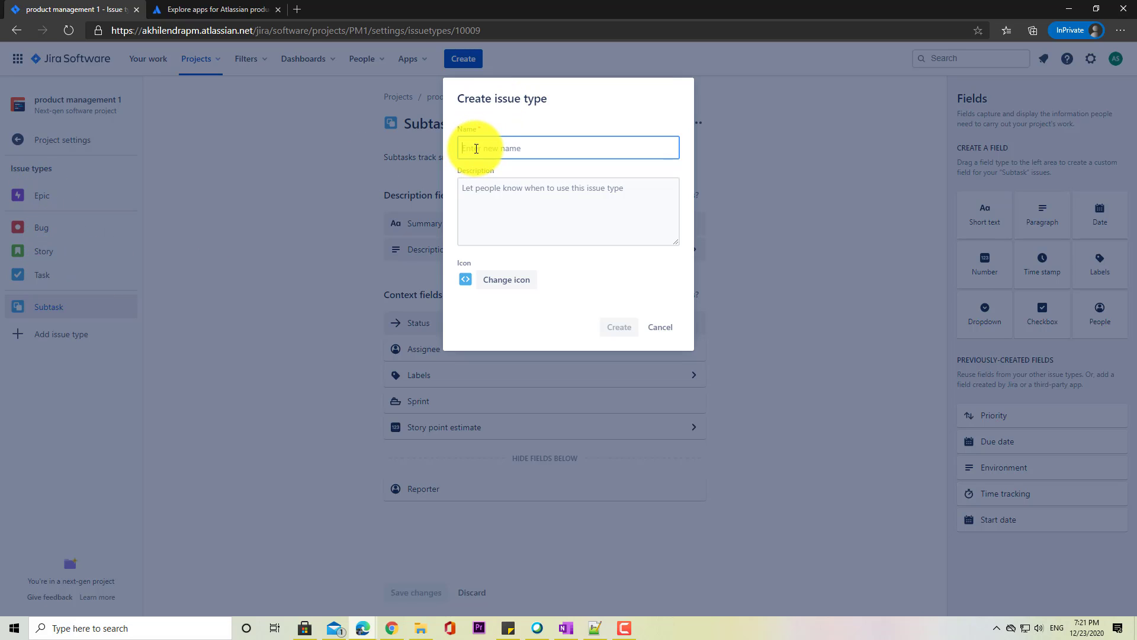
# Create a new issue type named Features with the description "This features".
pyautogui.write('Features')
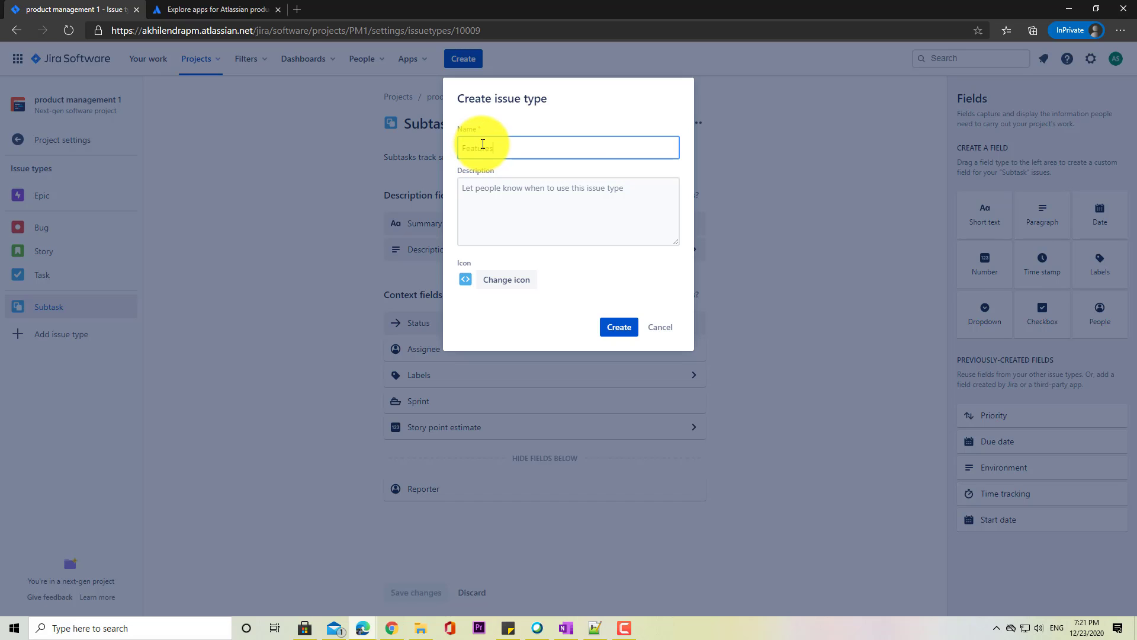
pyautogui.click(501, 201)
pyautogui.write('This')
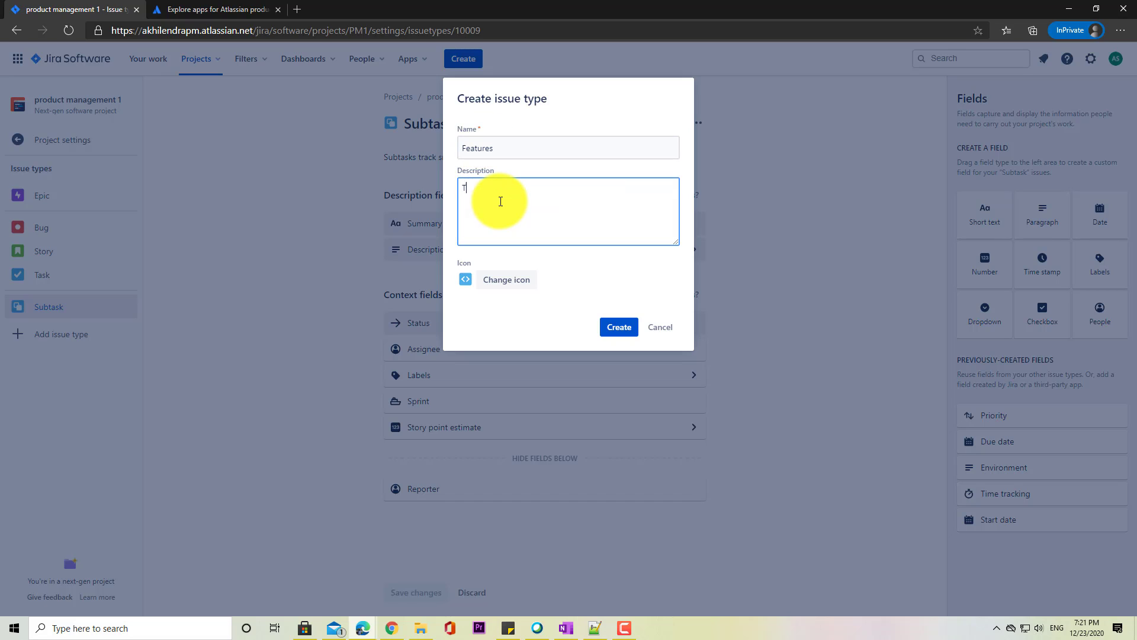
pyautogui.write(' features')
pyautogui.click(625, 327)
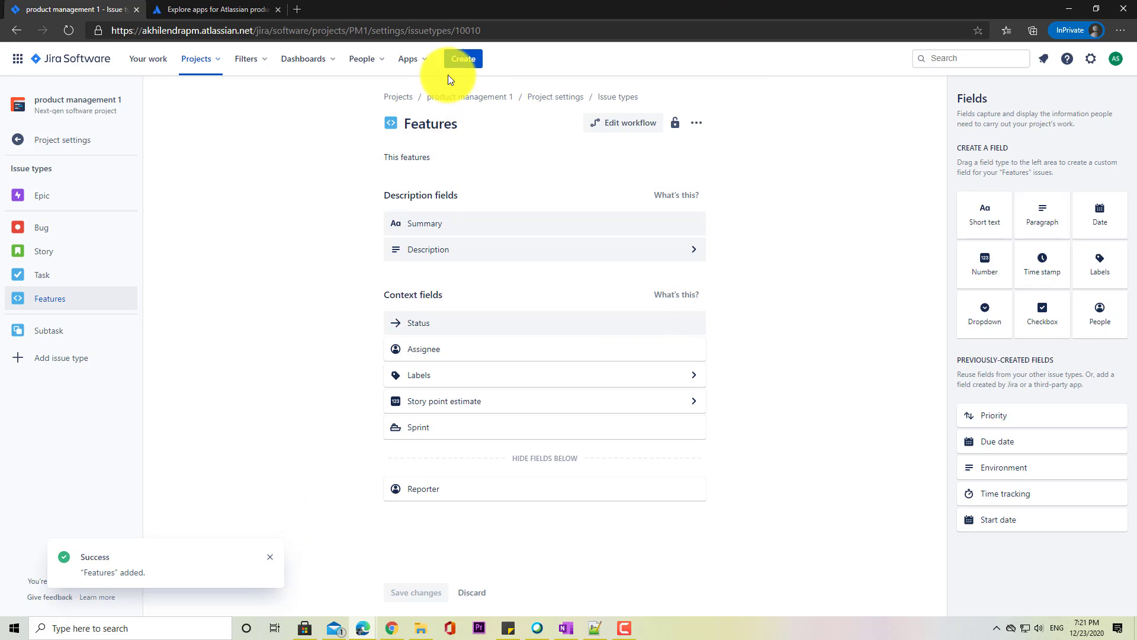
# Start a new issue of type Epic in product management 1 and check which fields its form can show.
pyautogui.click(465, 59)
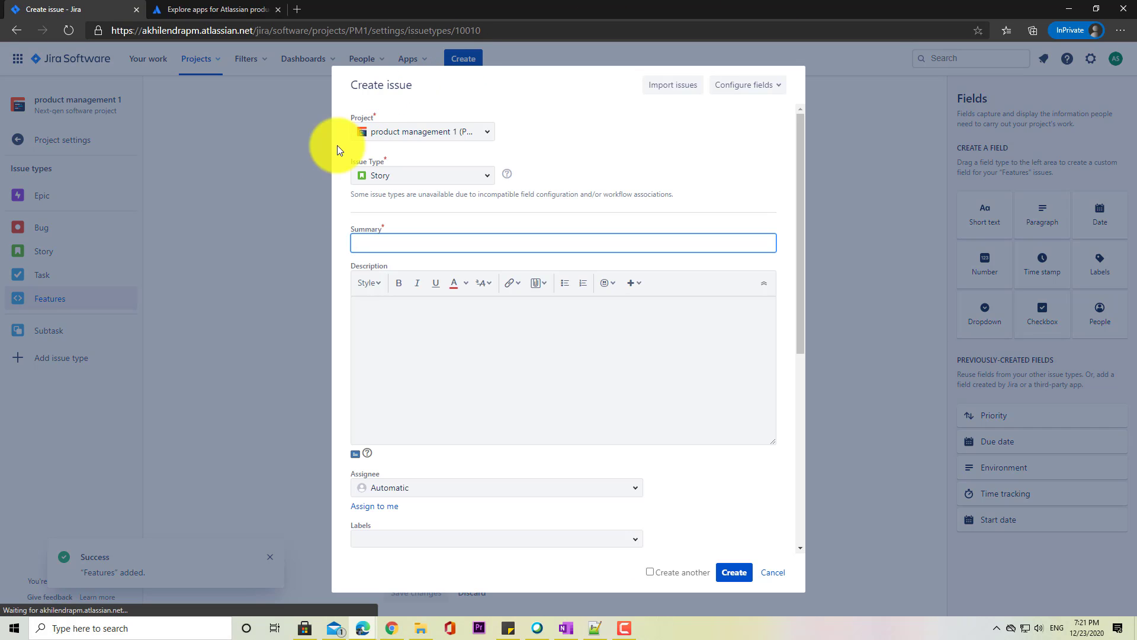
pyautogui.click(459, 173)
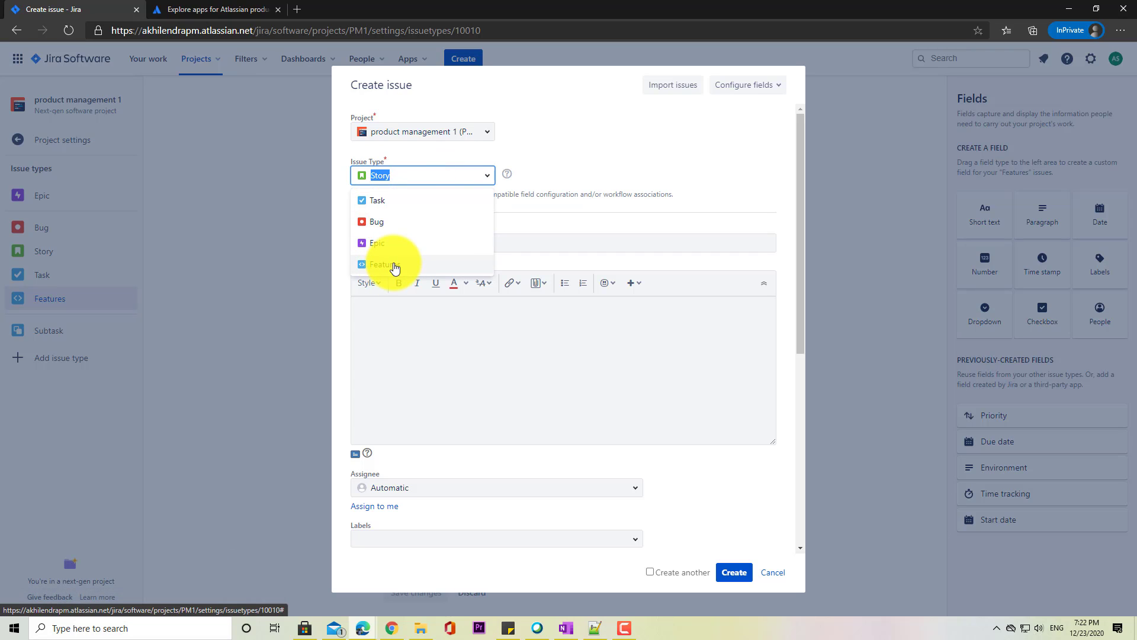
pyautogui.click(391, 244)
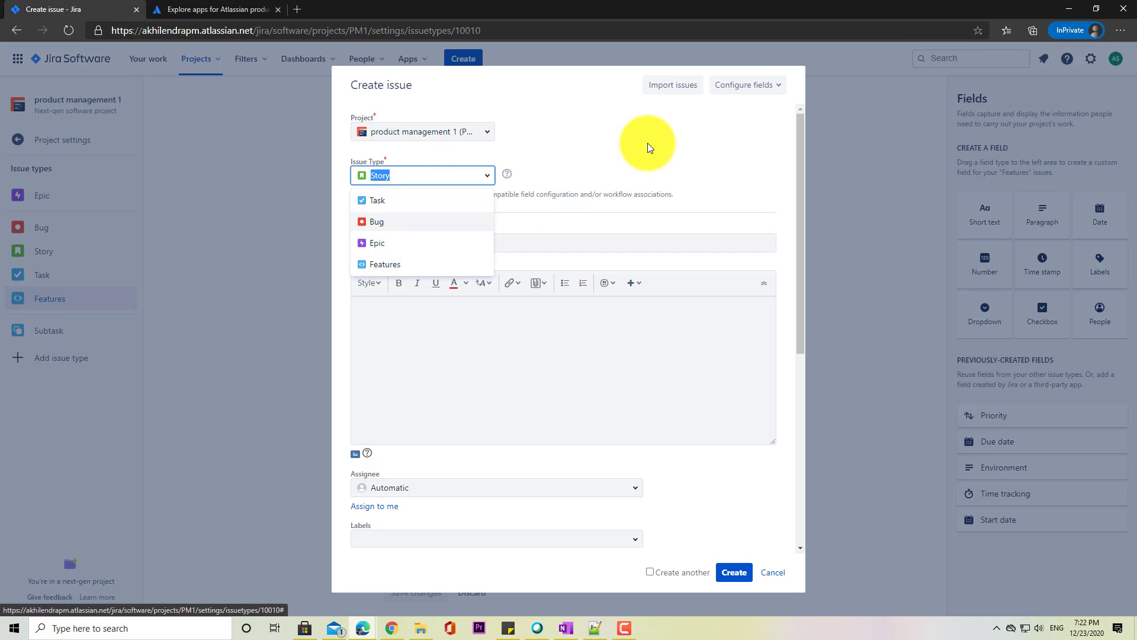
pyautogui.click(758, 87)
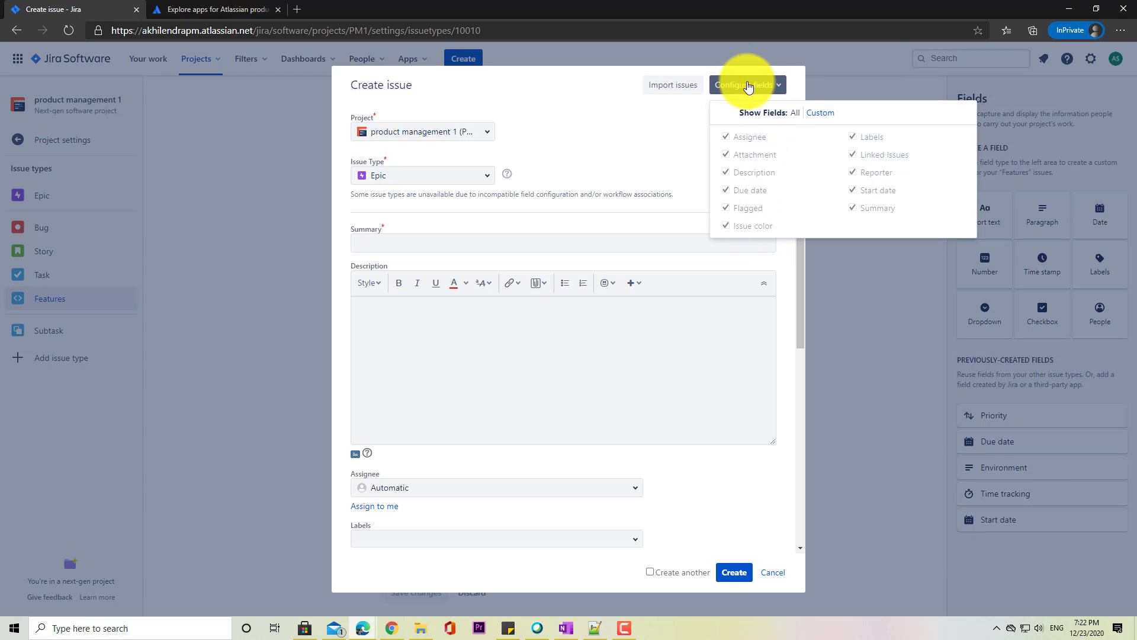
pyautogui.click(624, 130)
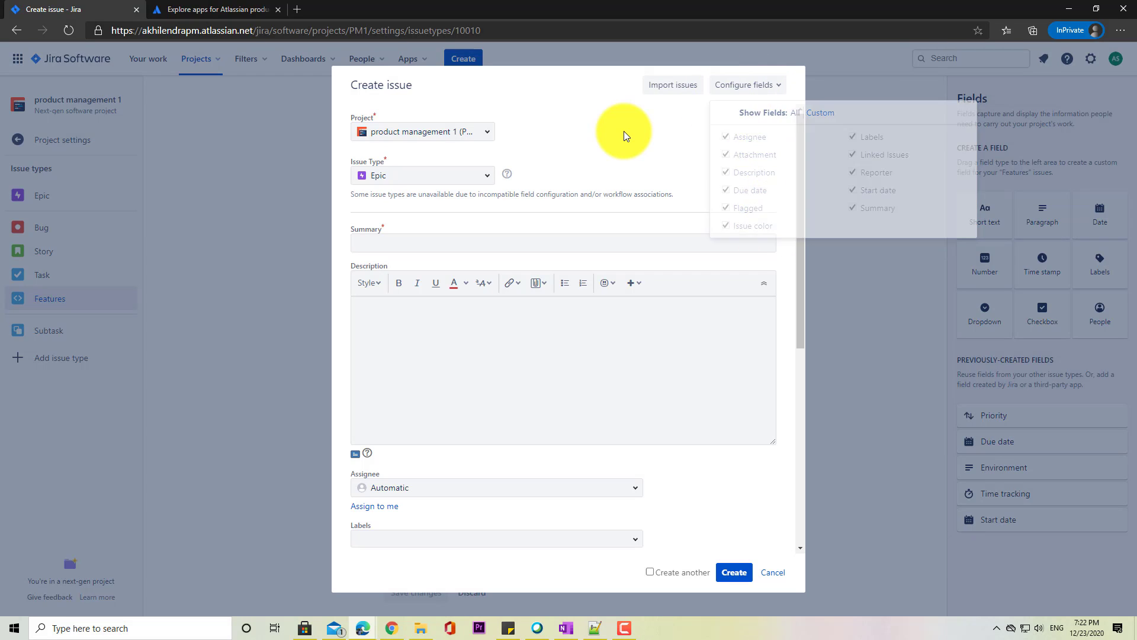
# Enter "This is a dummy epic" as the new epic's summary and copy the same text into its description.
pyautogui.click(397, 246)
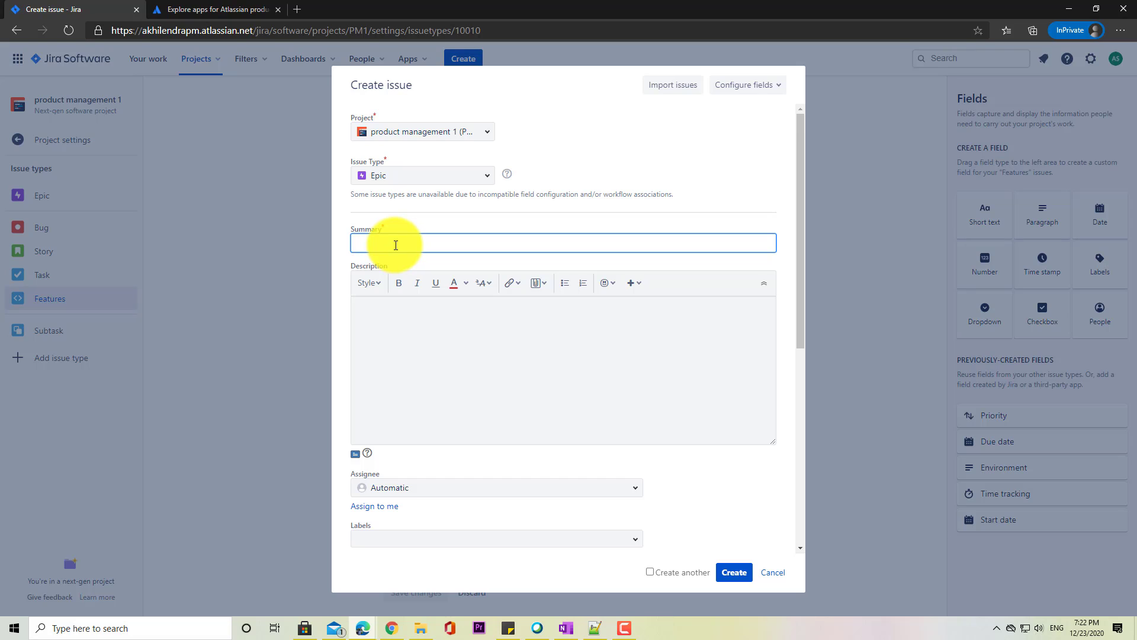
pyautogui.write('This is a dummy epci')
pyautogui.press('BackSpace')
pyautogui.press('BackSpace')
pyautogui.write('ic')
pyautogui.hotkey('ctrl', 'a')
pyautogui.hotkey('ctrl', 'c')
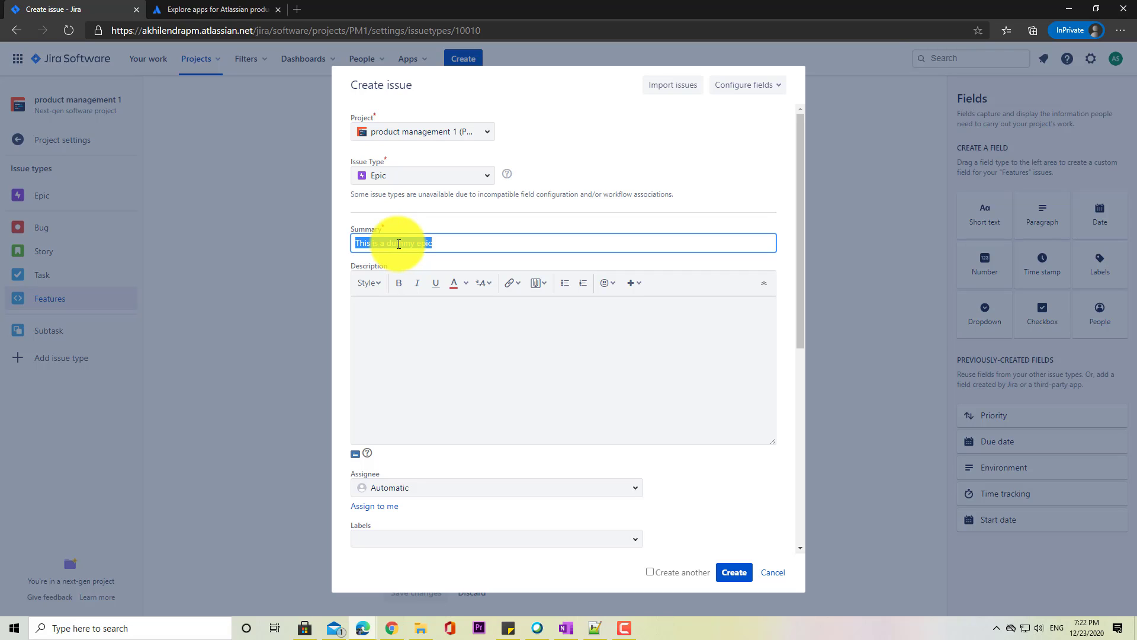
pyautogui.click(459, 433)
pyautogui.hotkey('ctrl', 'v')
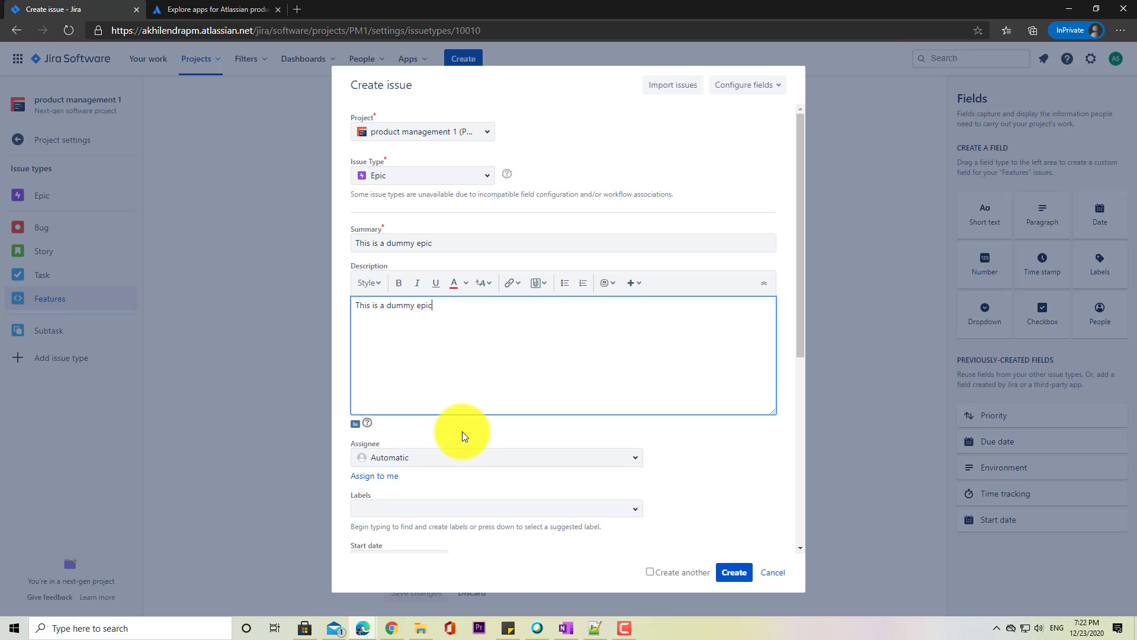
# Look through the remaining fields of the new epic and create it with their defaults.
pyautogui.scroll(-1, 465, 431)
pyautogui.scroll(-3, 464, 448)
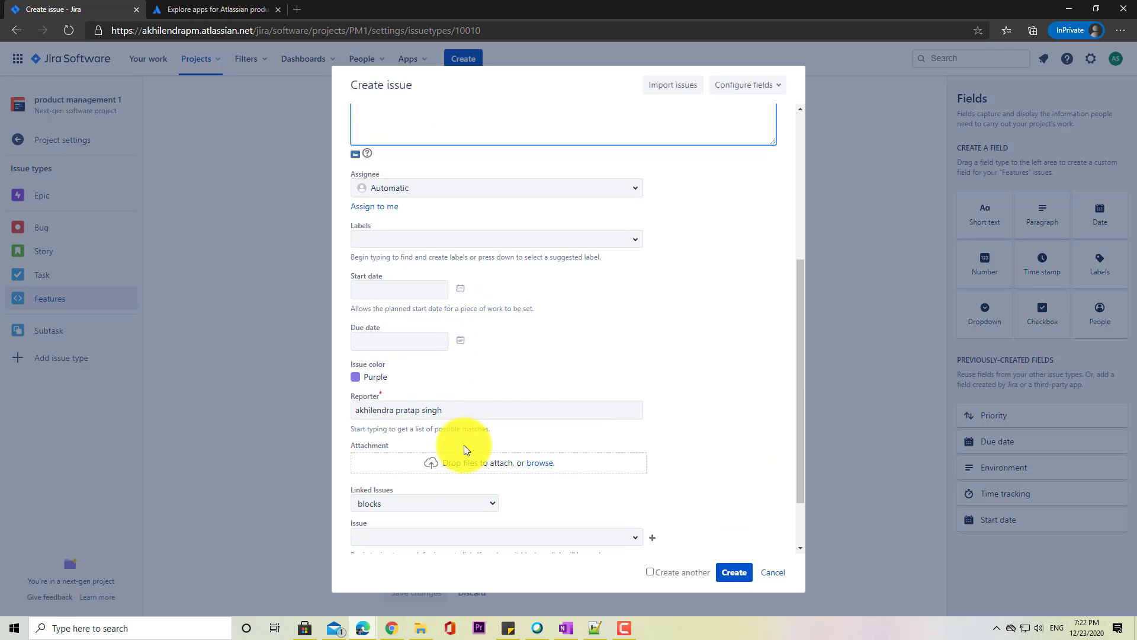
pyautogui.scroll(-1, 464, 445)
pyautogui.click(733, 573)
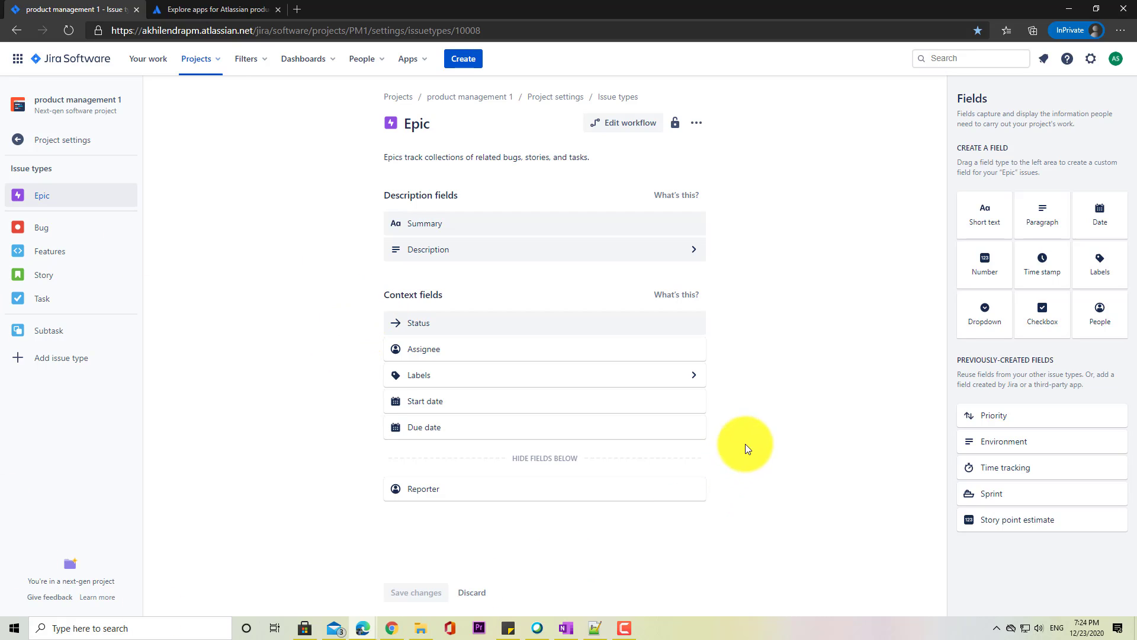
# Add a short text field named Prototype above Assignee in the Epic issue type's context fields and save the layout.
pyautogui.moveTo(985, 215); pyautogui.dragTo(518, 354)
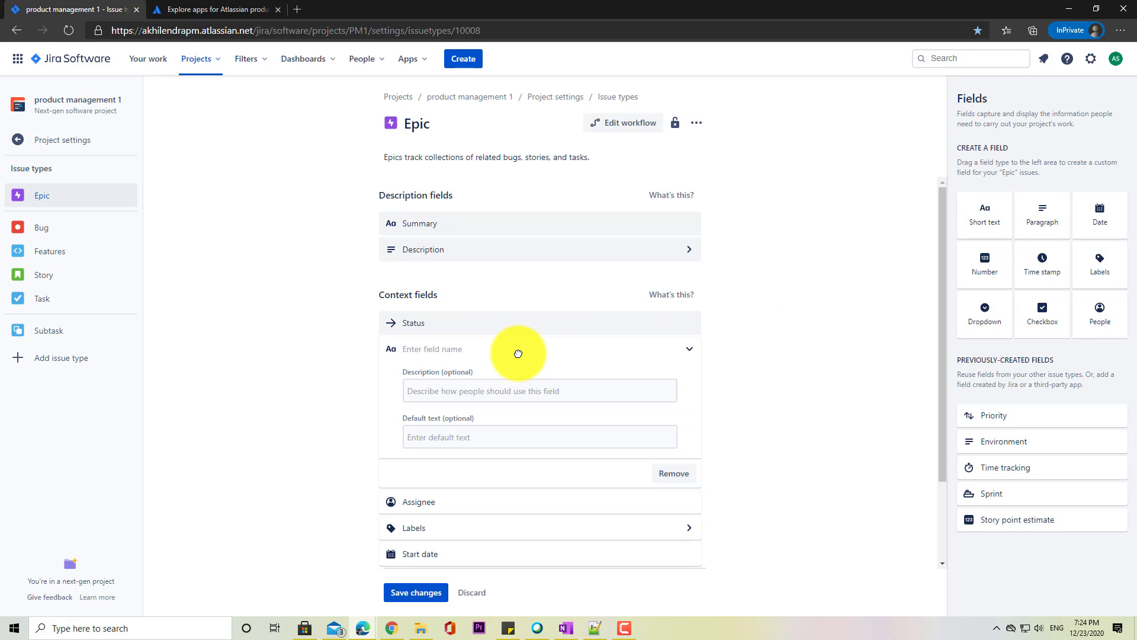
pyautogui.click(406, 355)
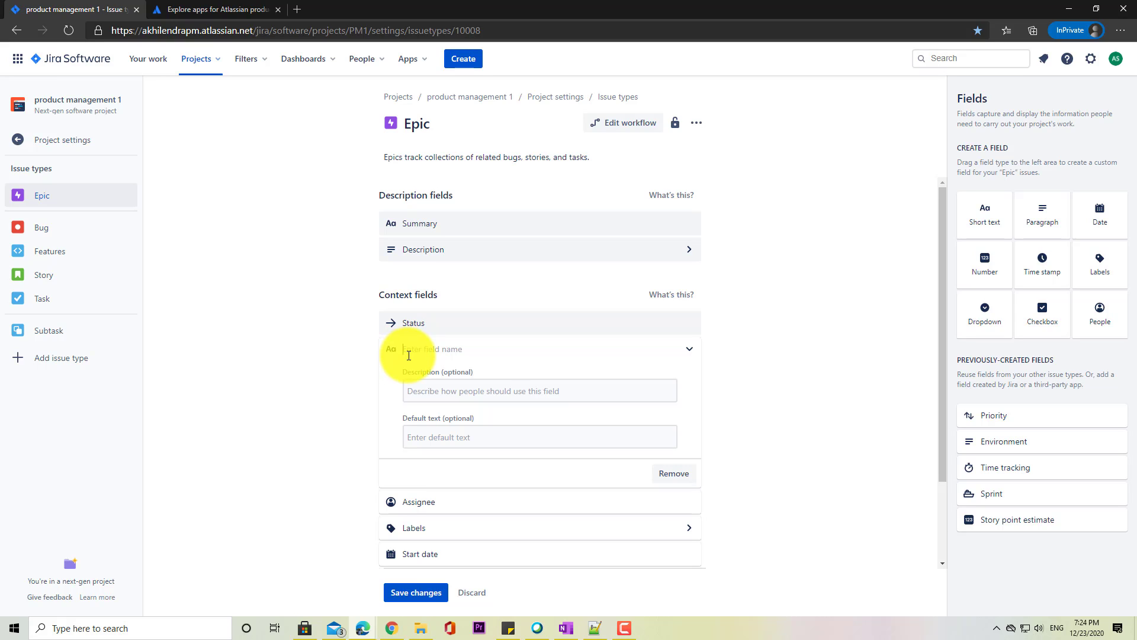
pyautogui.write('Prototype')
pyautogui.press('Return')
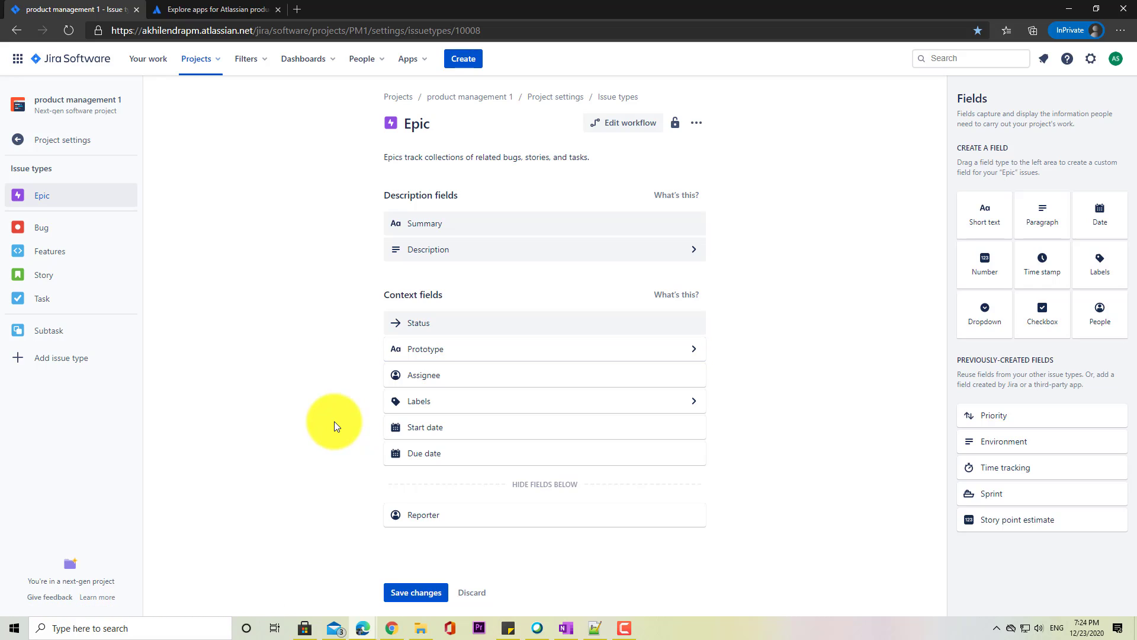
pyautogui.click(415, 593)
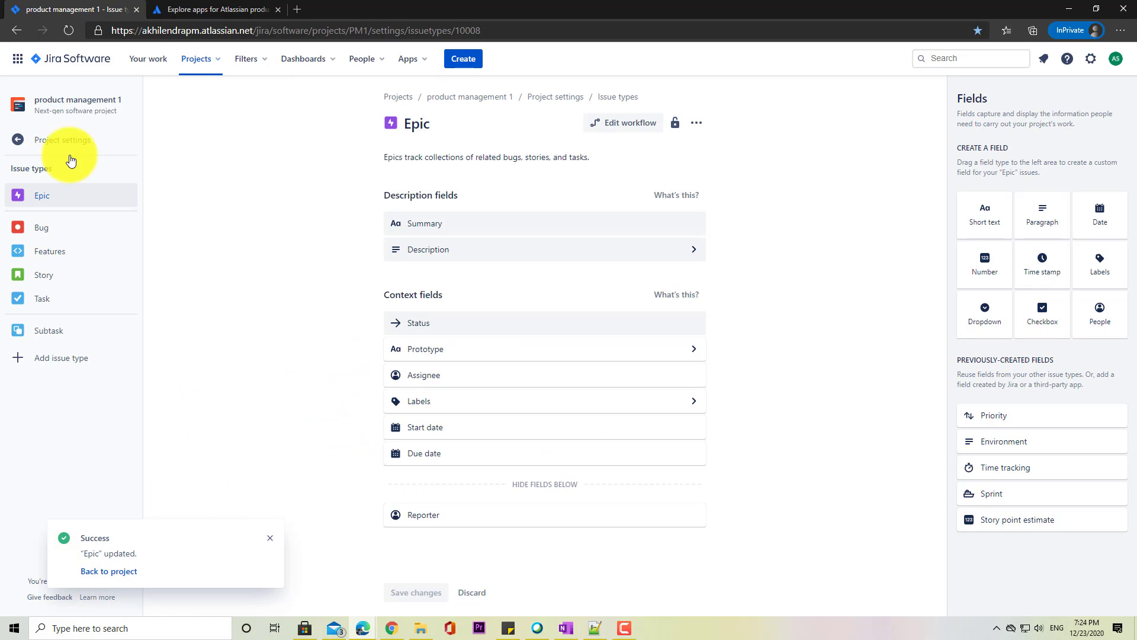
# Open the dummy epic from the recently worked-on items to check its fields for Prototype.
pyautogui.click(143, 64)
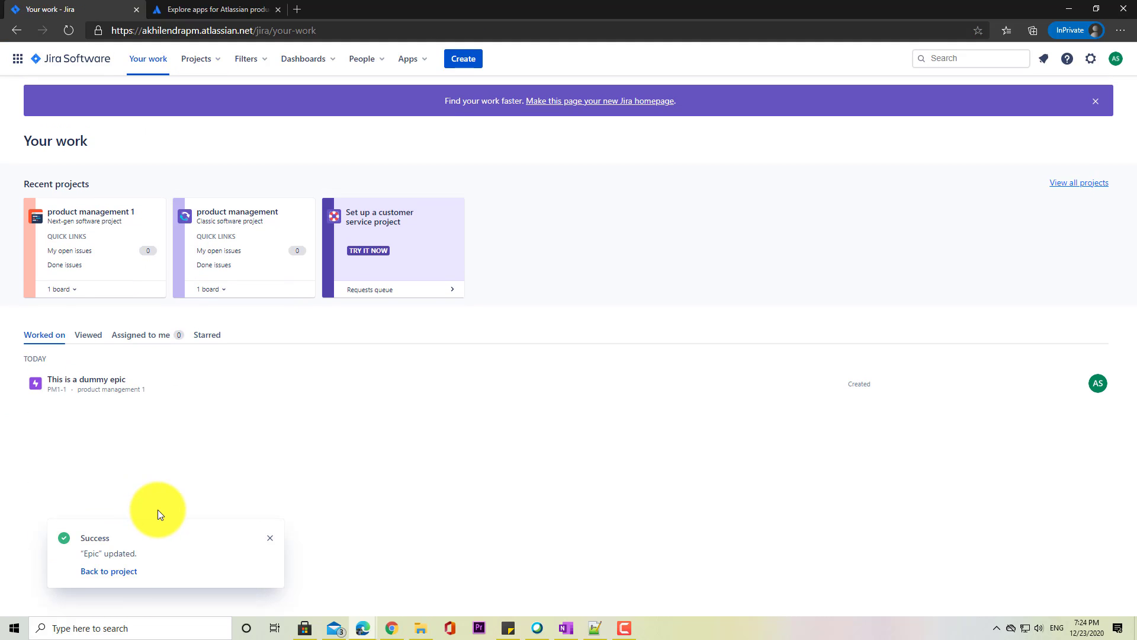
pyautogui.click(81, 382)
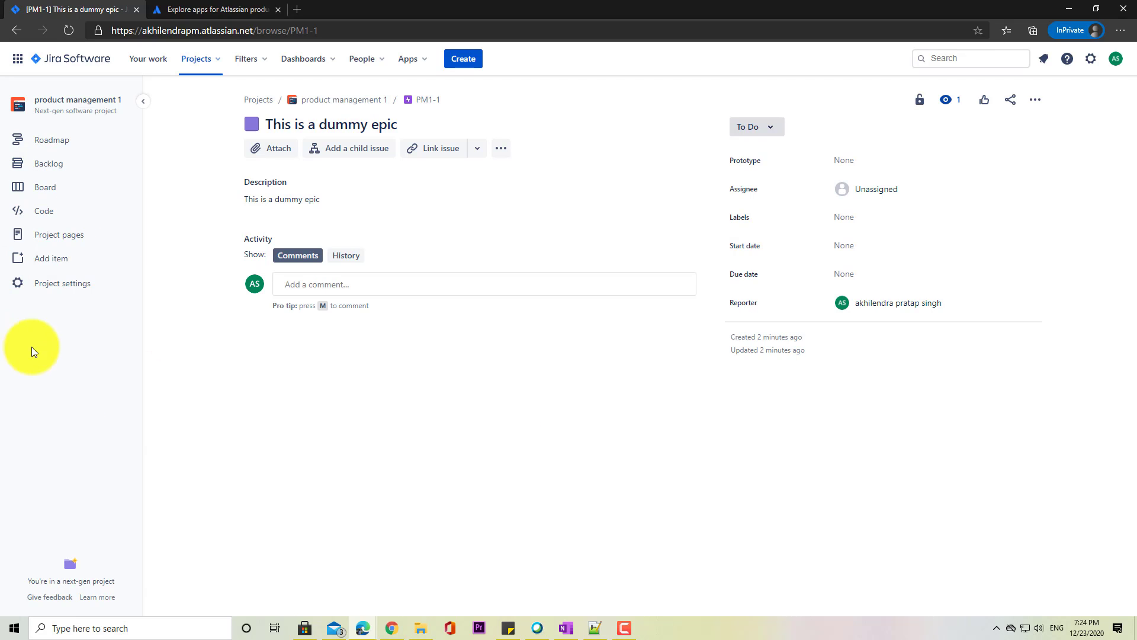
# Return to the project settings and review the field layouts of the Bug and Features issue types.
pyautogui.click(66, 285)
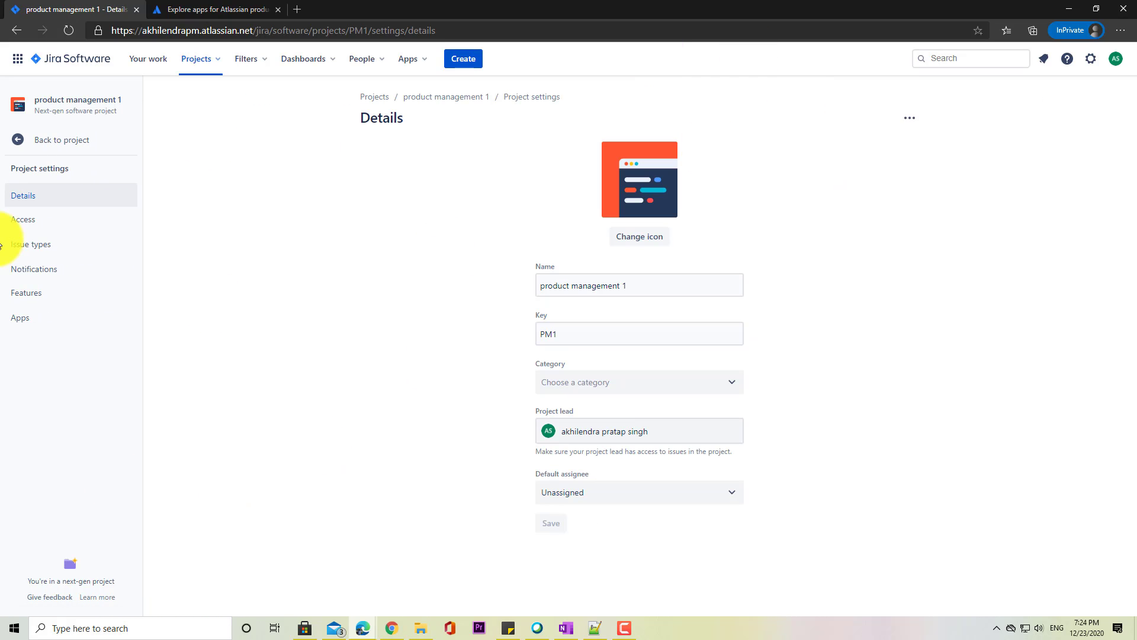
pyautogui.click(36, 249)
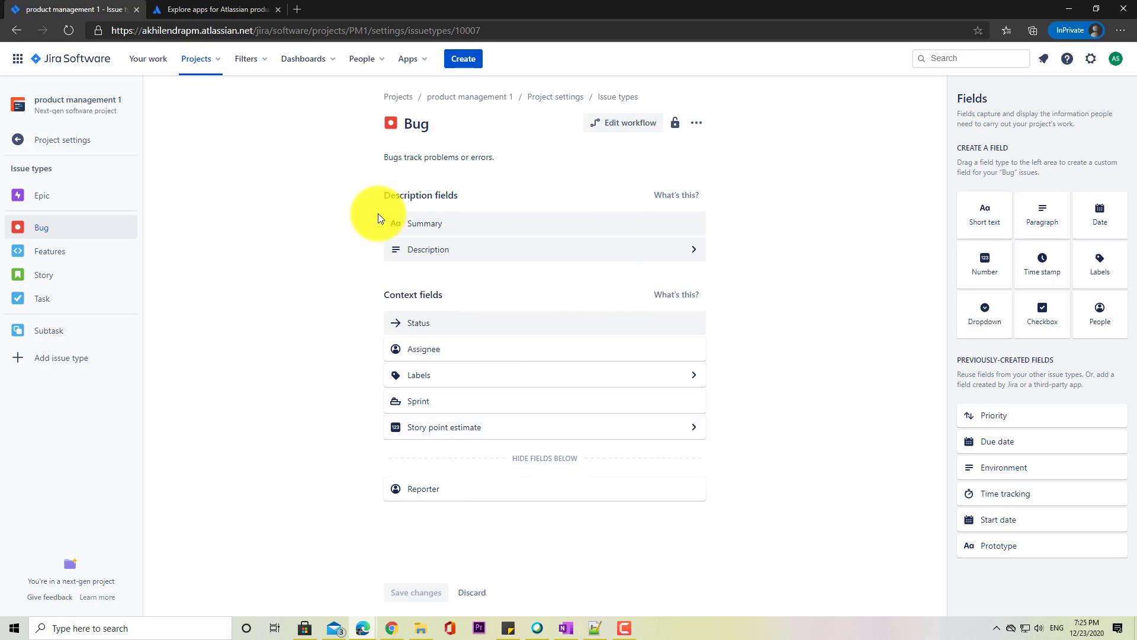
pyautogui.click(47, 252)
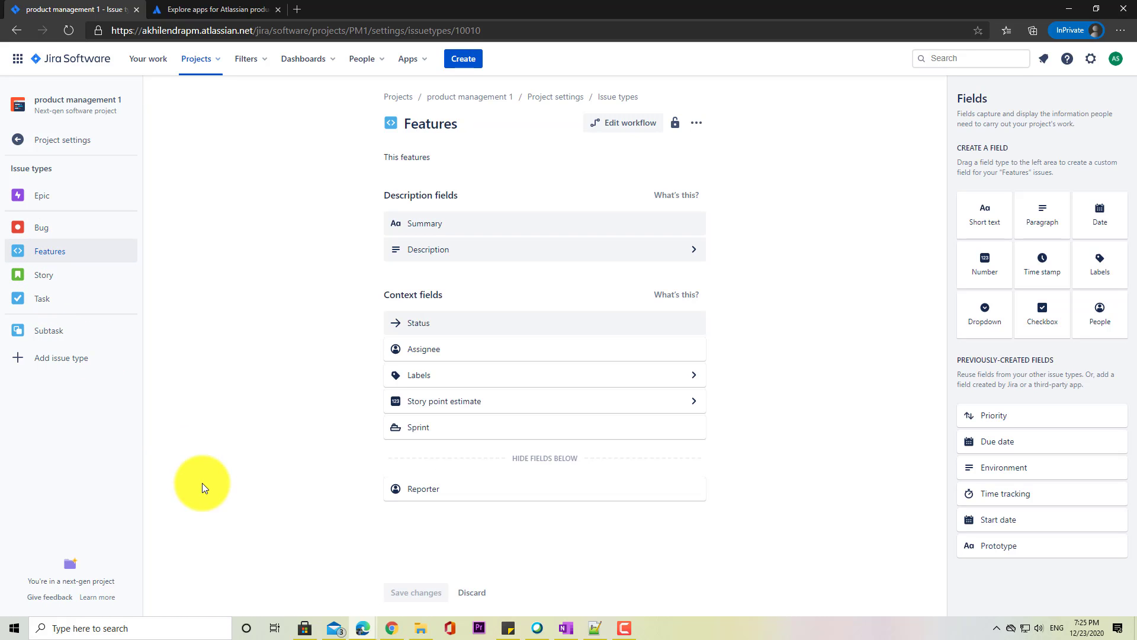
# In the project's notification settings, examine the recipient options for the Issue Created event and leave without saving.
pyautogui.click(20, 142)
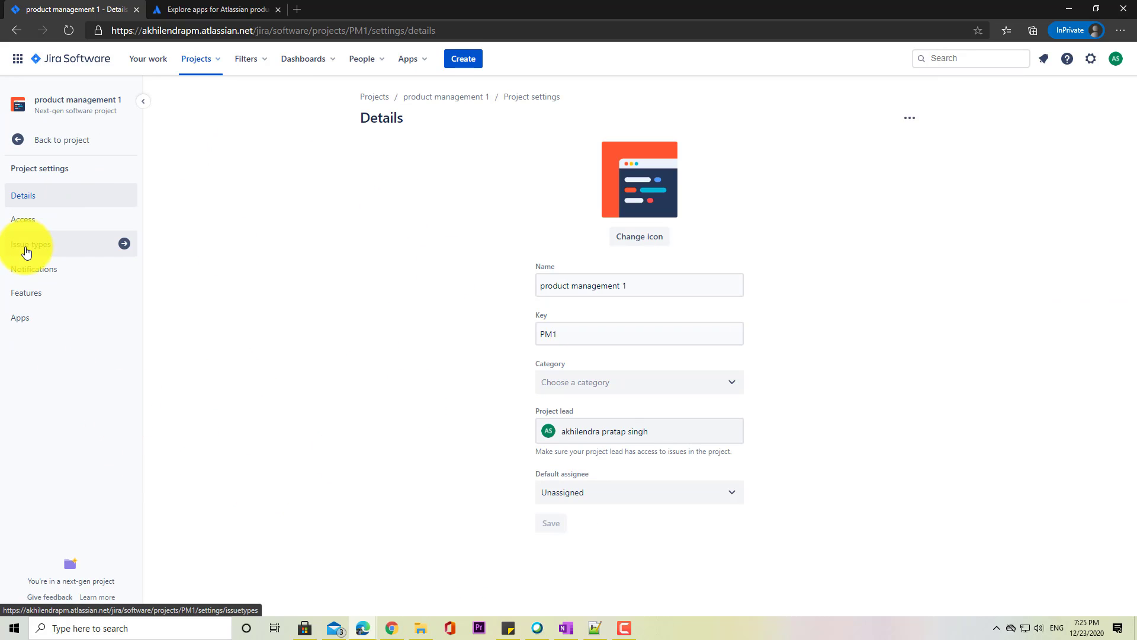
pyautogui.click(29, 271)
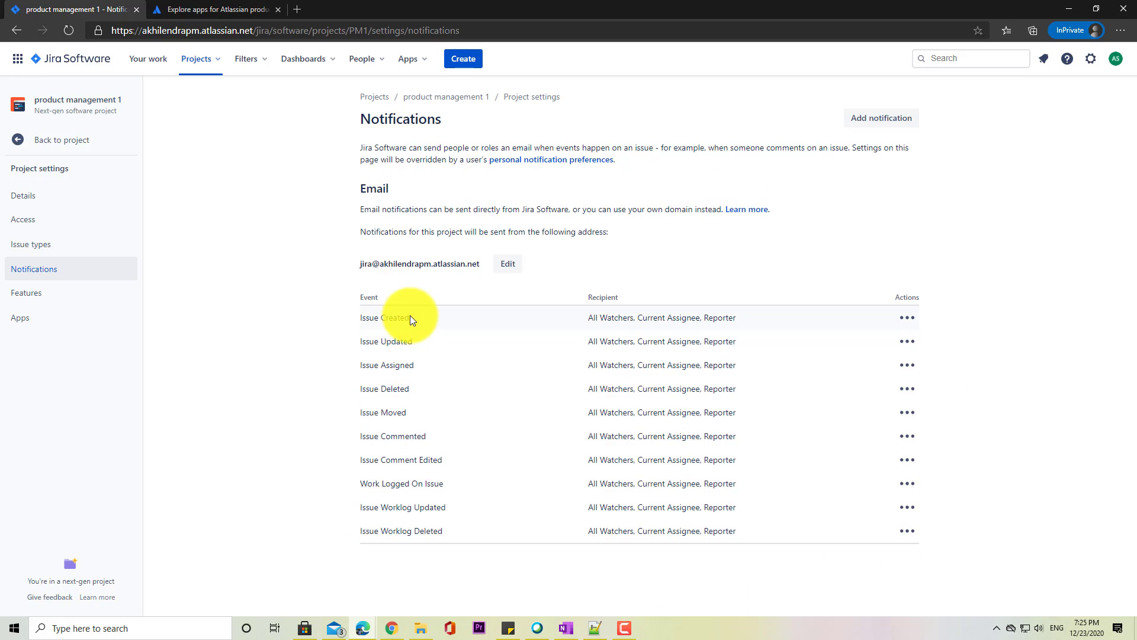
pyautogui.moveTo(413, 320); pyautogui.dragTo(352, 318)
pyautogui.moveTo(590, 320); pyautogui.dragTo(734, 318)
pyautogui.click(906, 319)
pyautogui.click(907, 344)
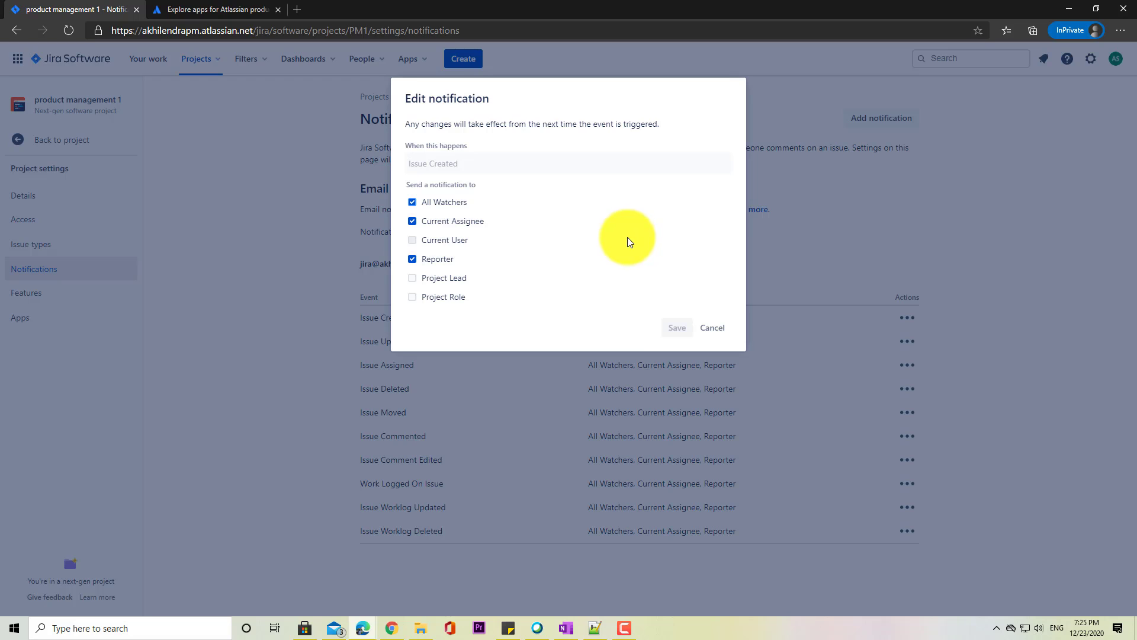
pyautogui.click(415, 240)
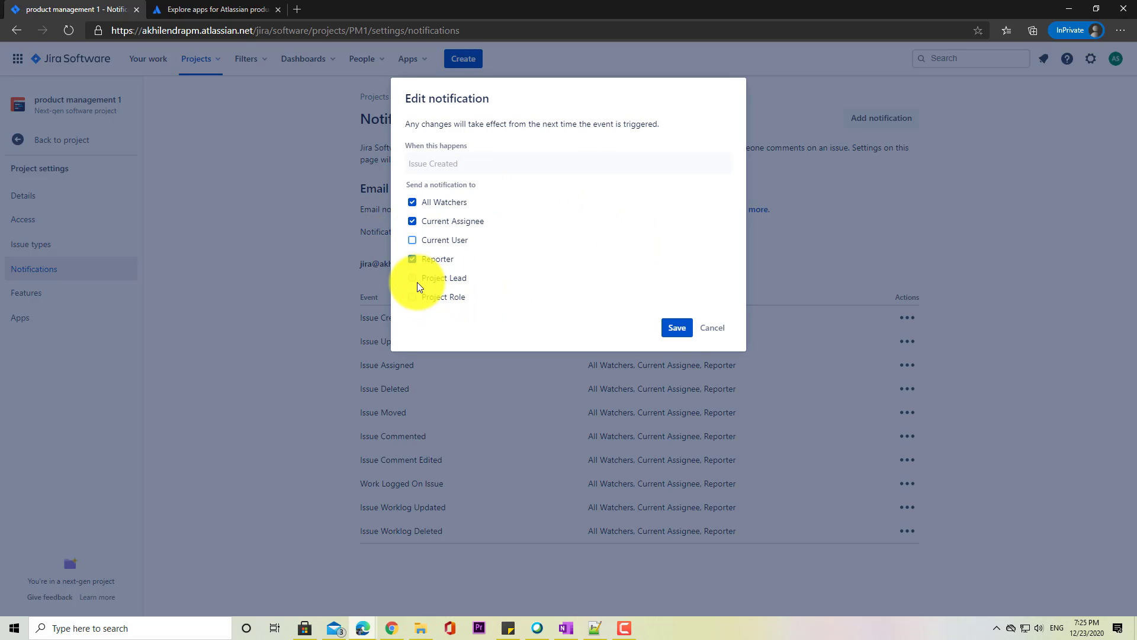
pyautogui.click(713, 329)
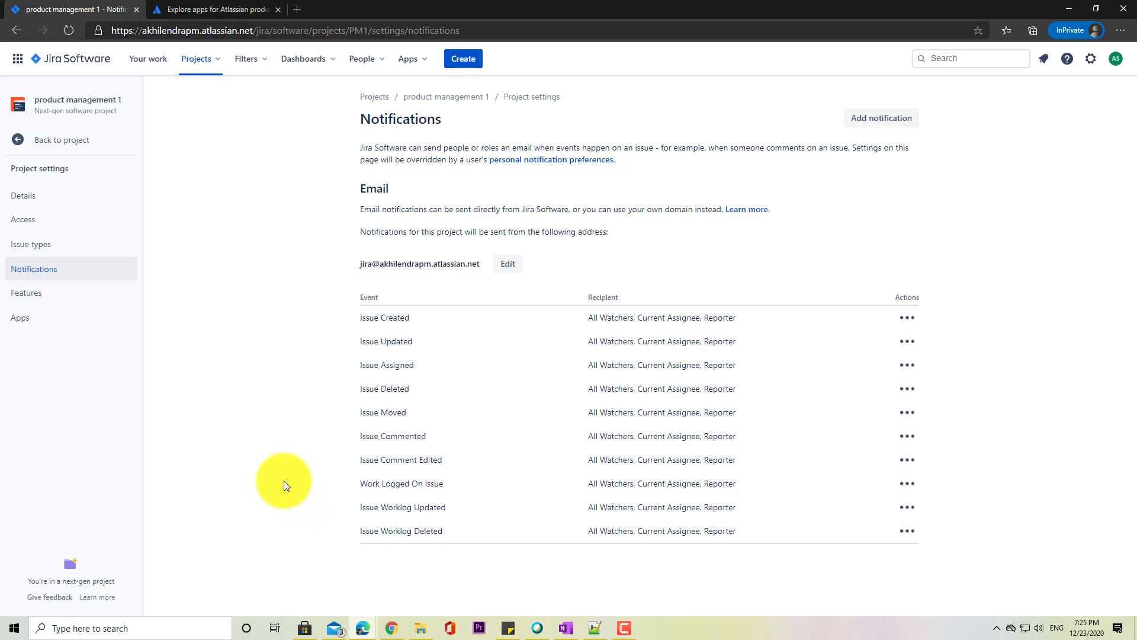
# Check the direct notifications feed, close it and look at the recipients of the Issue Created event.
pyautogui.click(1043, 66)
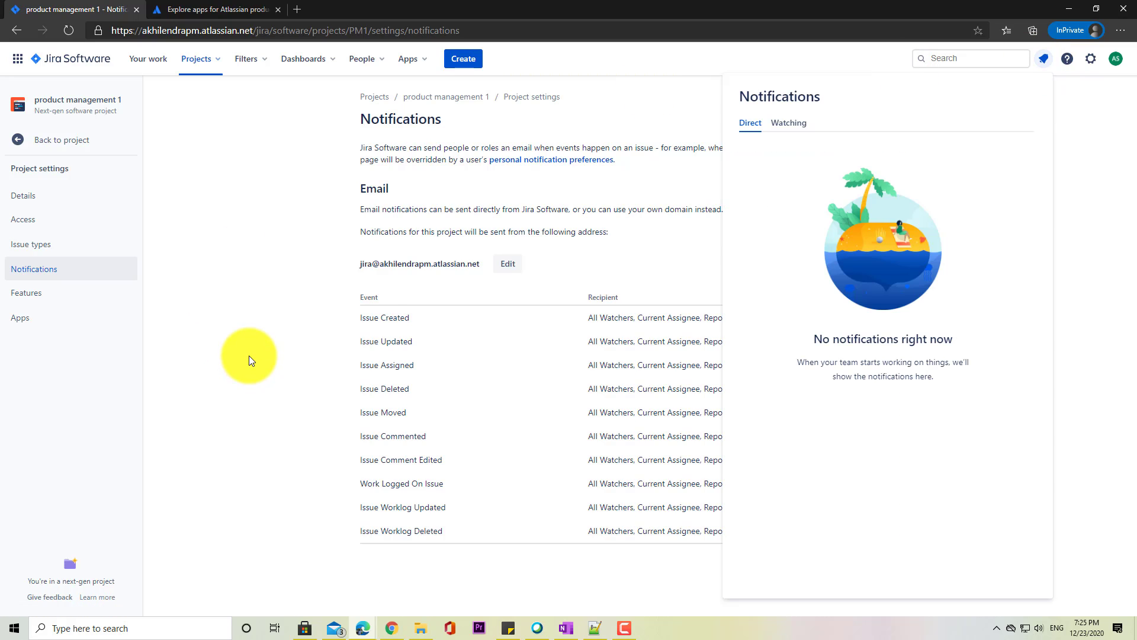
pyautogui.click(249, 355)
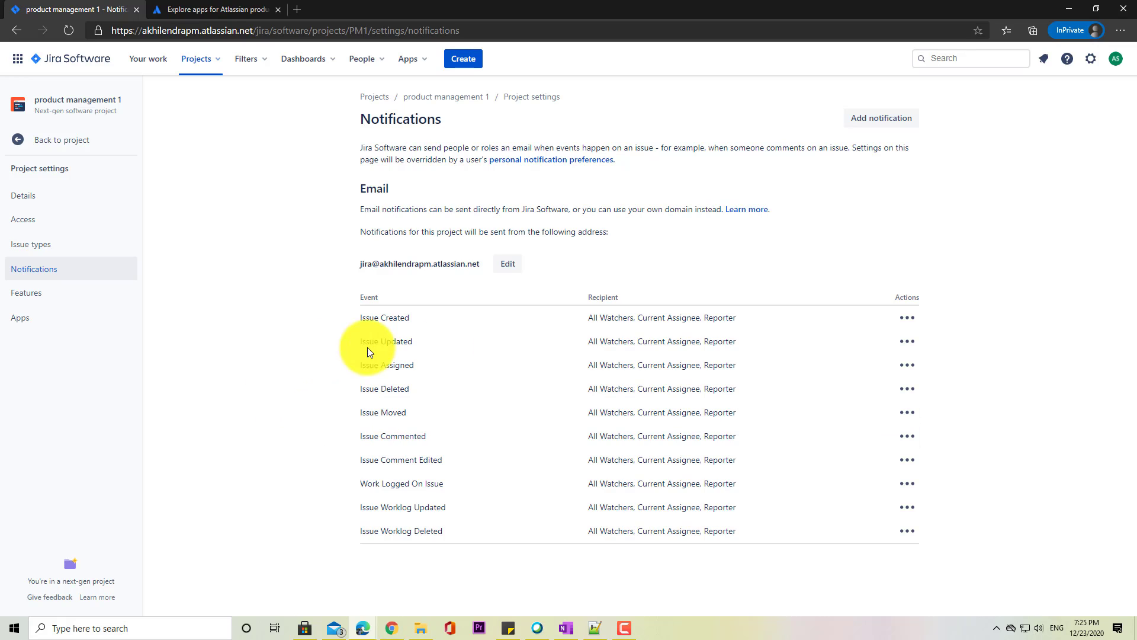
pyautogui.doubleClick(616, 319)
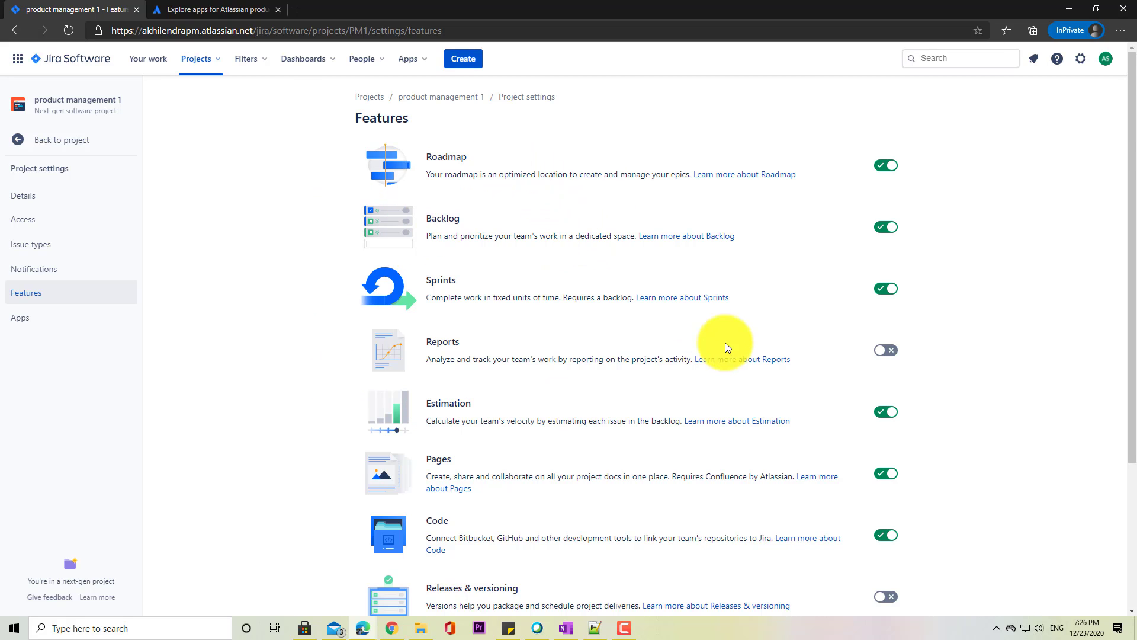
# Turn on the Reports feature for the project and review the other available features.
pyautogui.scroll(-3, 571, 419)
pyautogui.scroll(3, 573, 423)
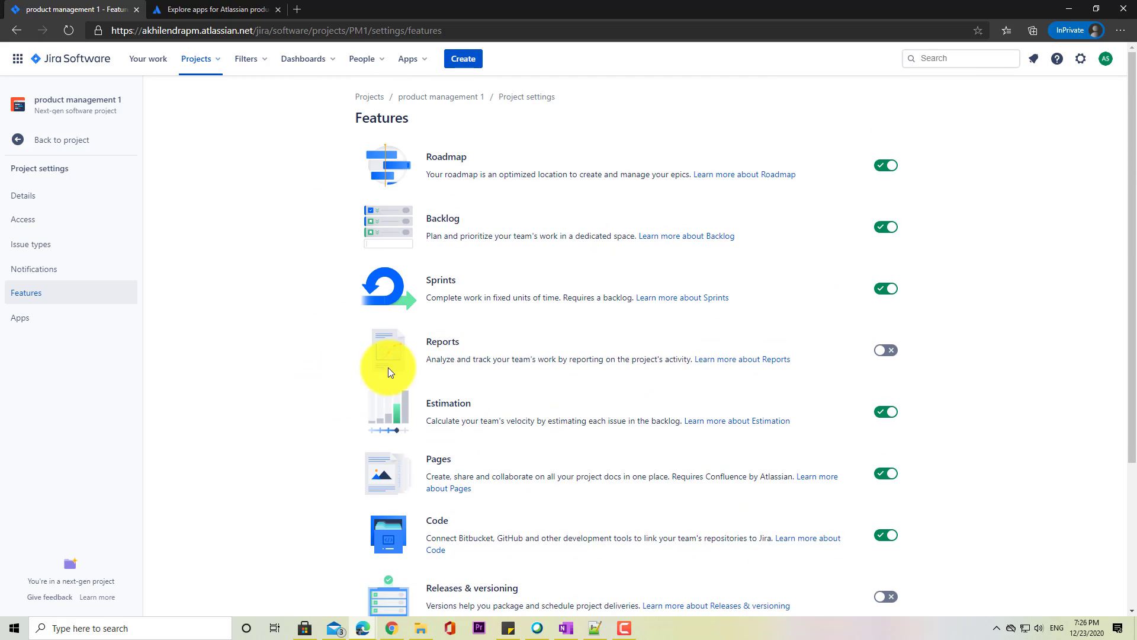
pyautogui.doubleClick(443, 342)
pyautogui.click(894, 356)
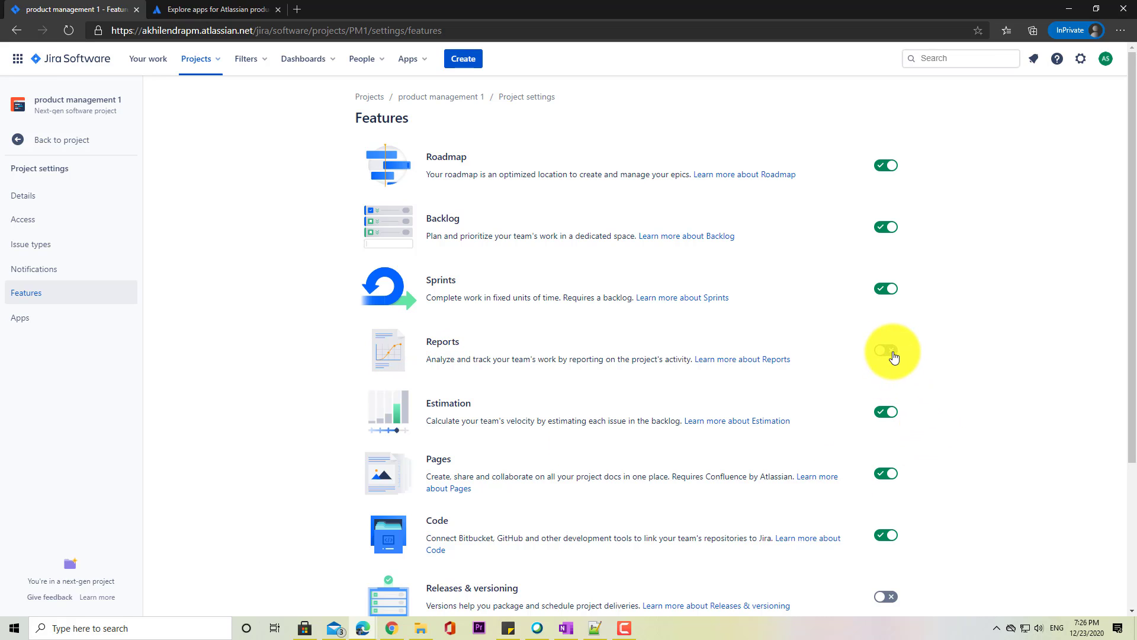
pyautogui.scroll(-3, 680, 538)
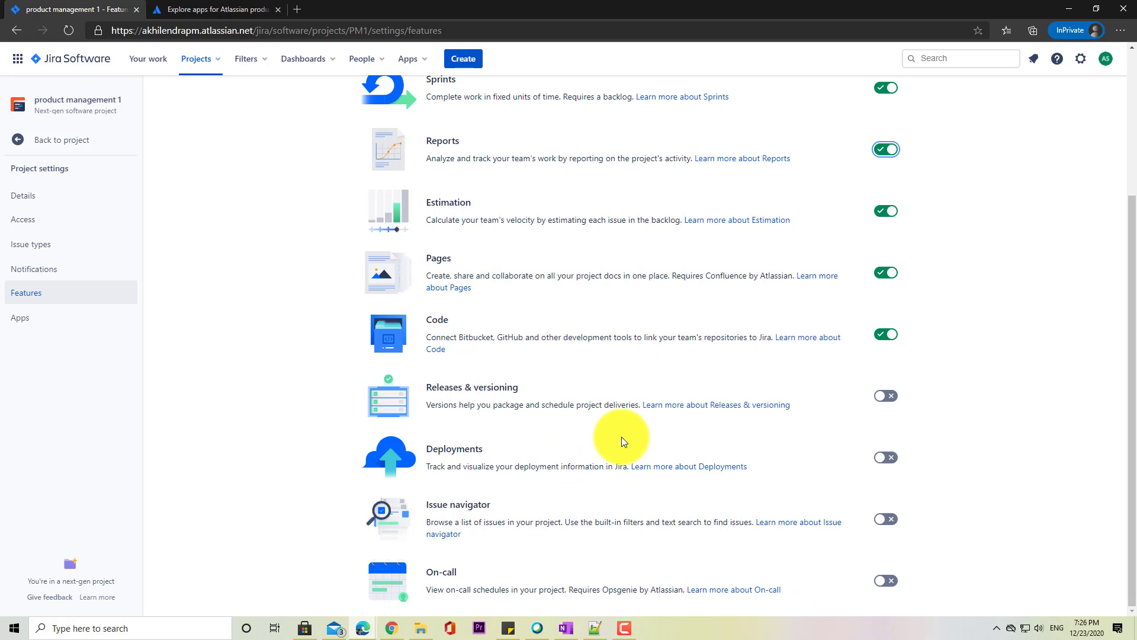
pyautogui.scroll(4, 630, 502)
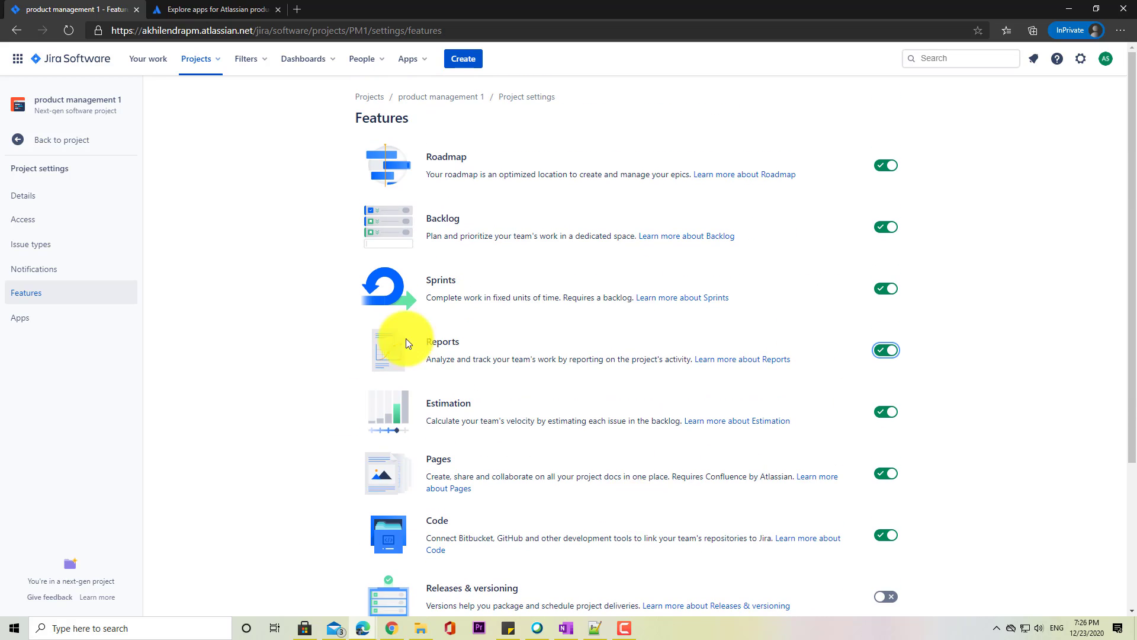
pyautogui.scroll(-3, 490, 513)
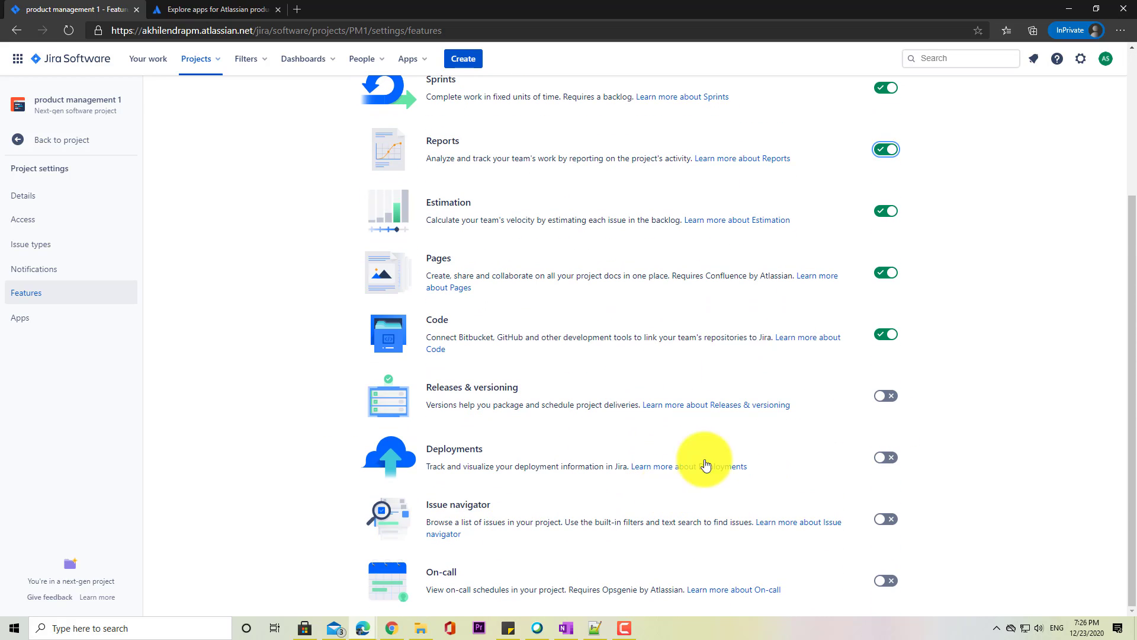
# Check the project's app fields, switch to the Atlassian Marketplace and browse its staff picks, top-selling, newest and trending apps and categories.
pyautogui.click(27, 320)
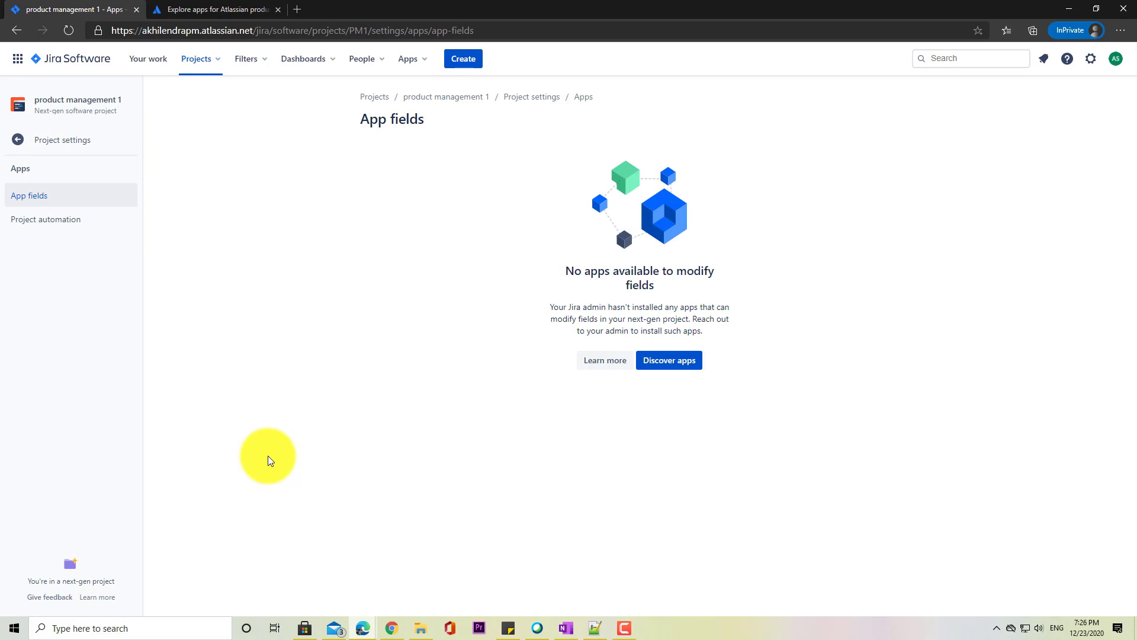
pyautogui.click(222, 9)
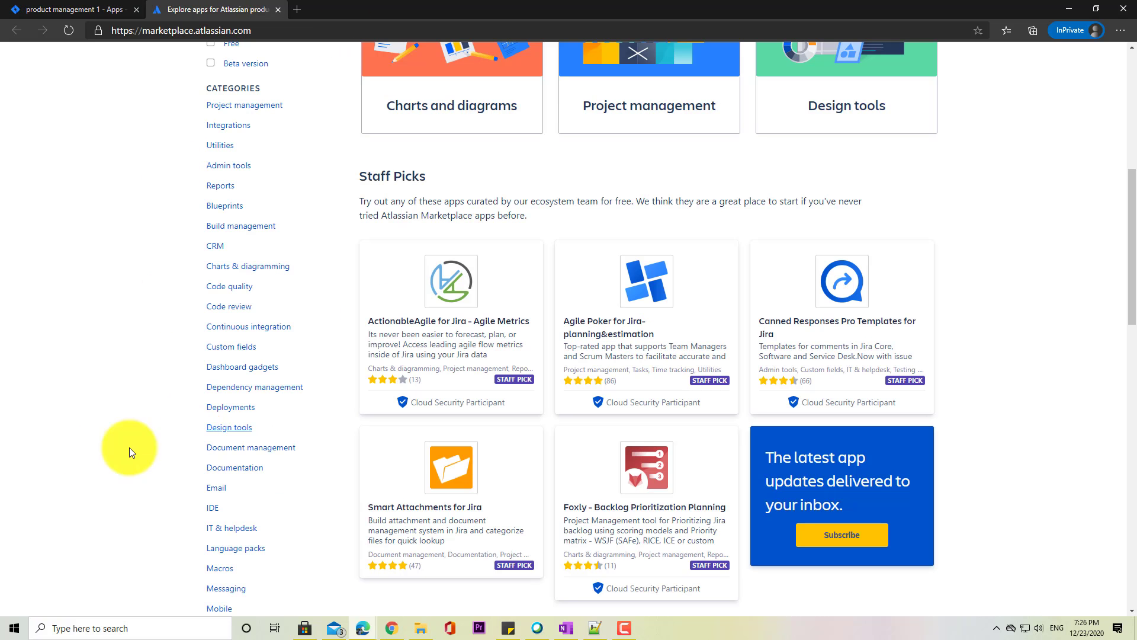
pyautogui.scroll(6, 521, 372)
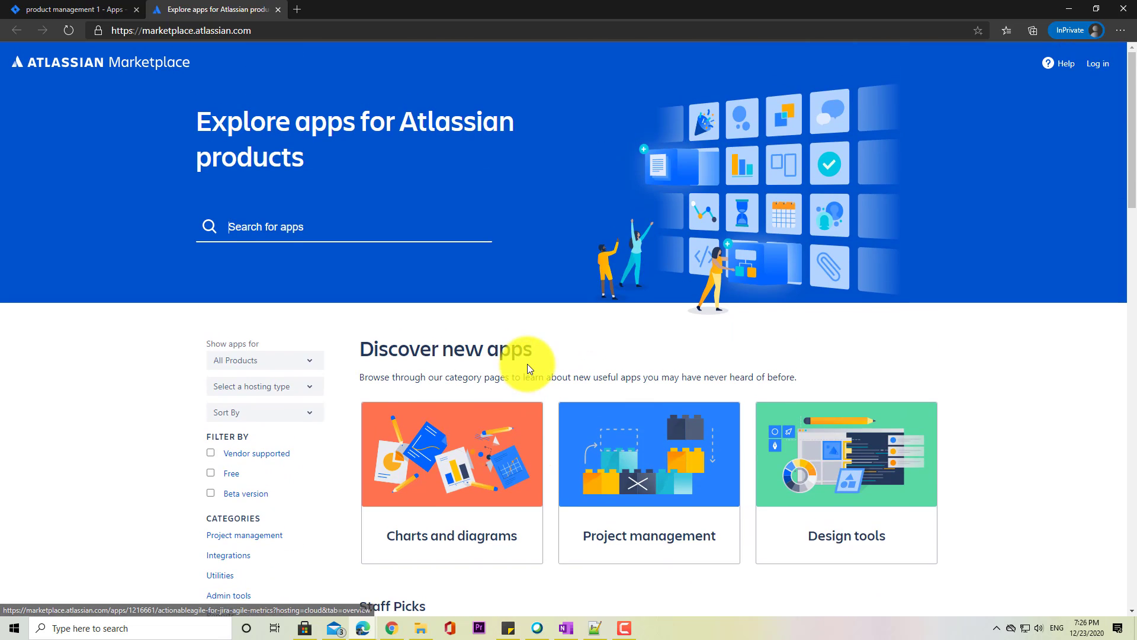
pyautogui.scroll(-4, 528, 364)
pyautogui.scroll(-4, 596, 342)
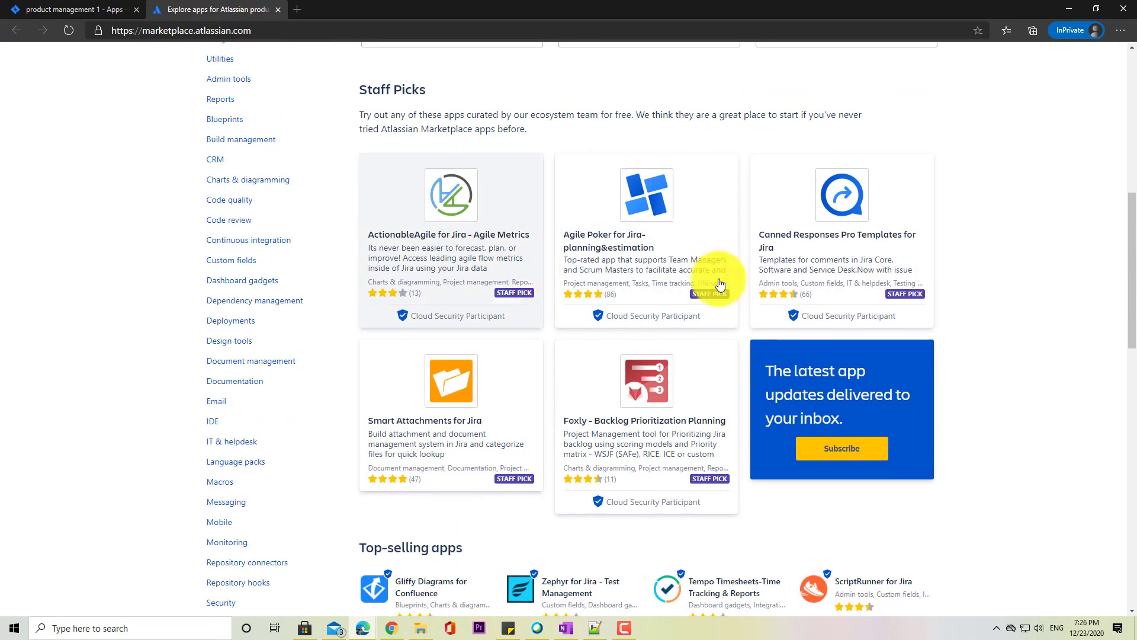
pyautogui.scroll(-4, 447, 378)
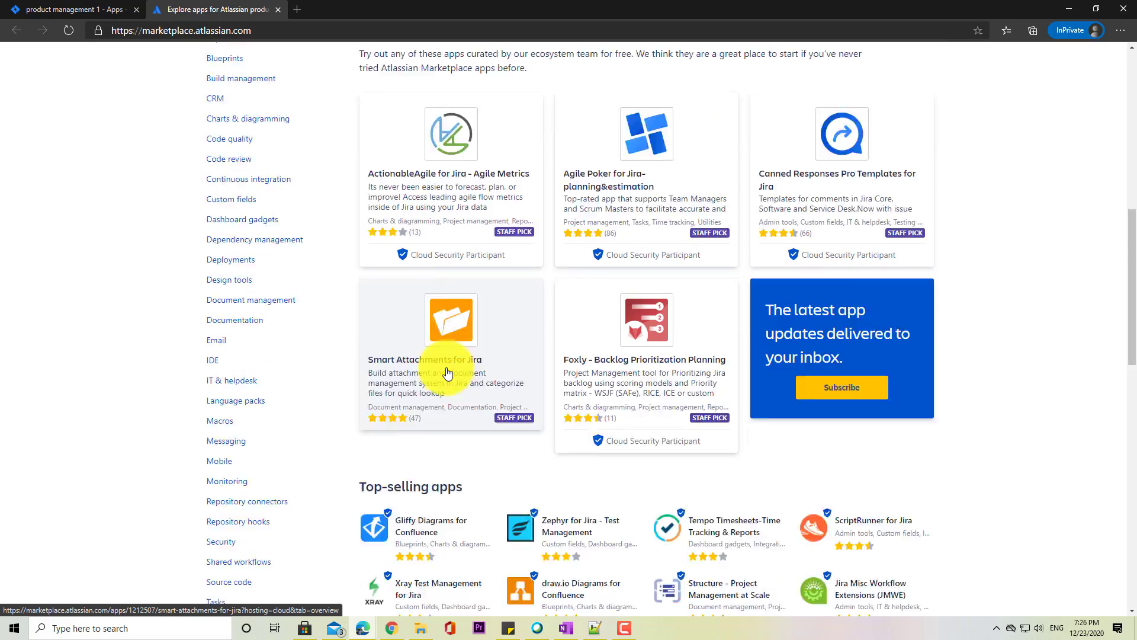
pyautogui.scroll(-5, 643, 382)
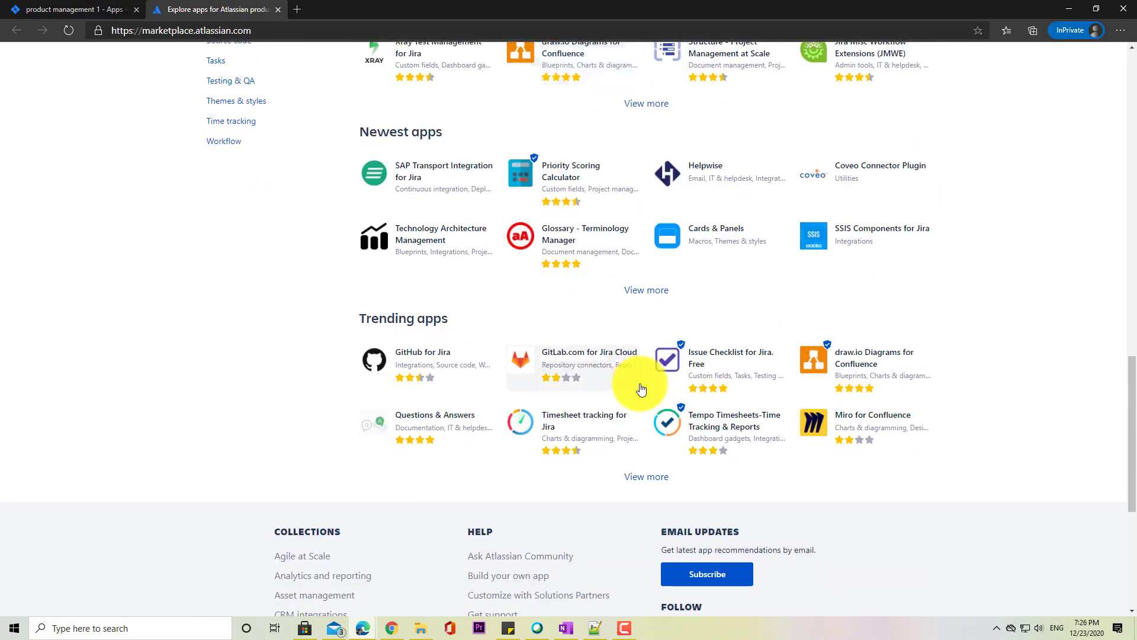
pyautogui.scroll(5, 628, 385)
pyautogui.scroll(8, 648, 422)
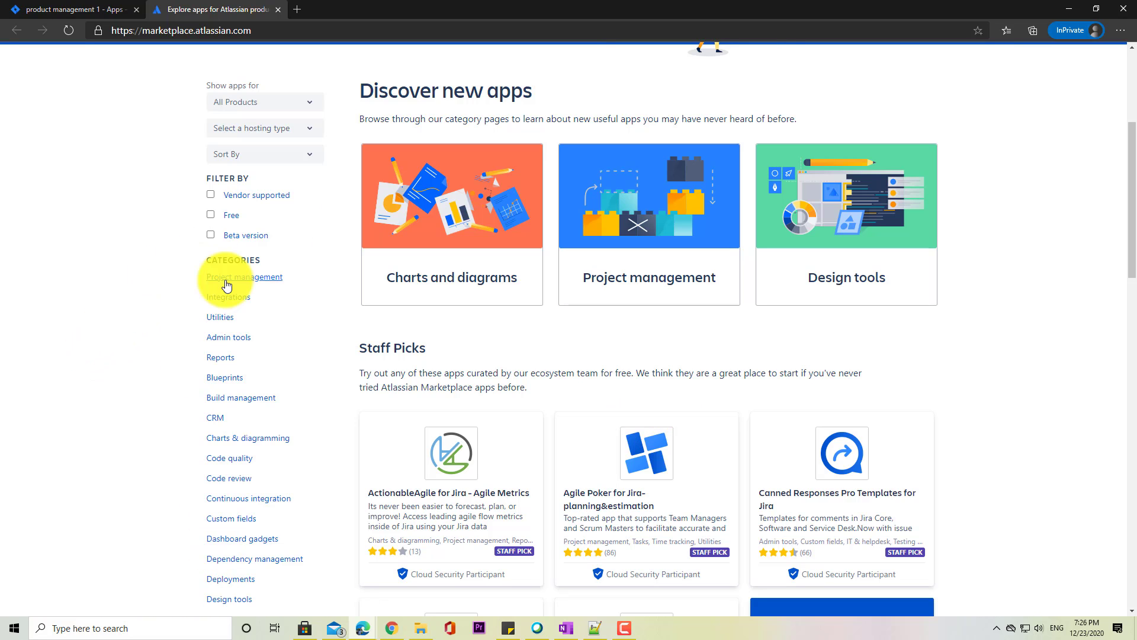
pyautogui.scroll(-15, 255, 513)
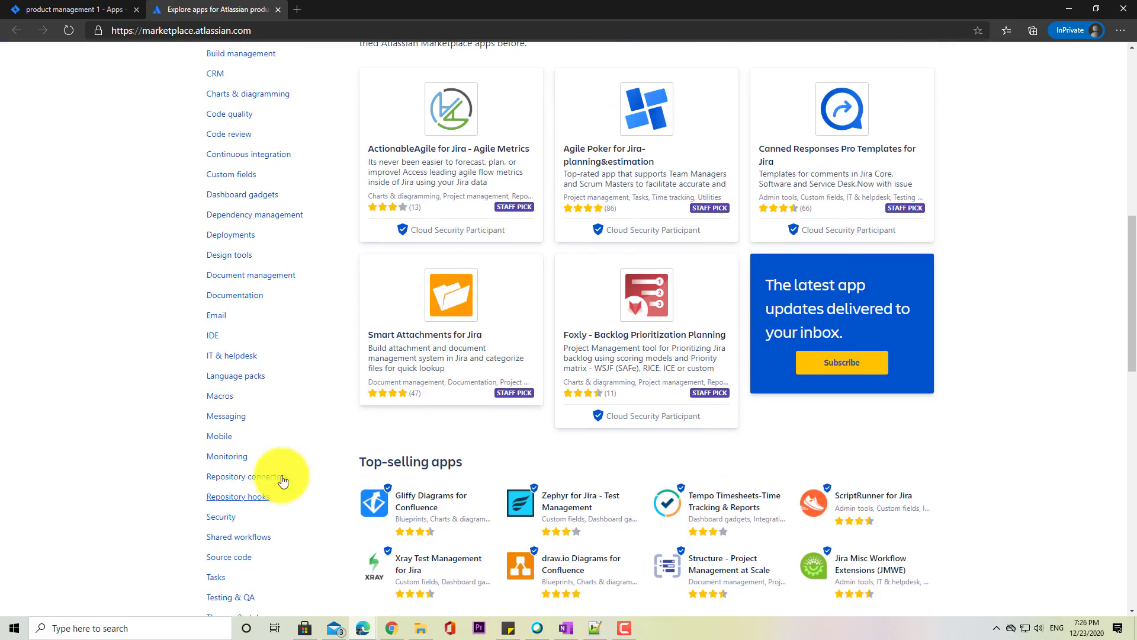
pyautogui.scroll(15, 234, 430)
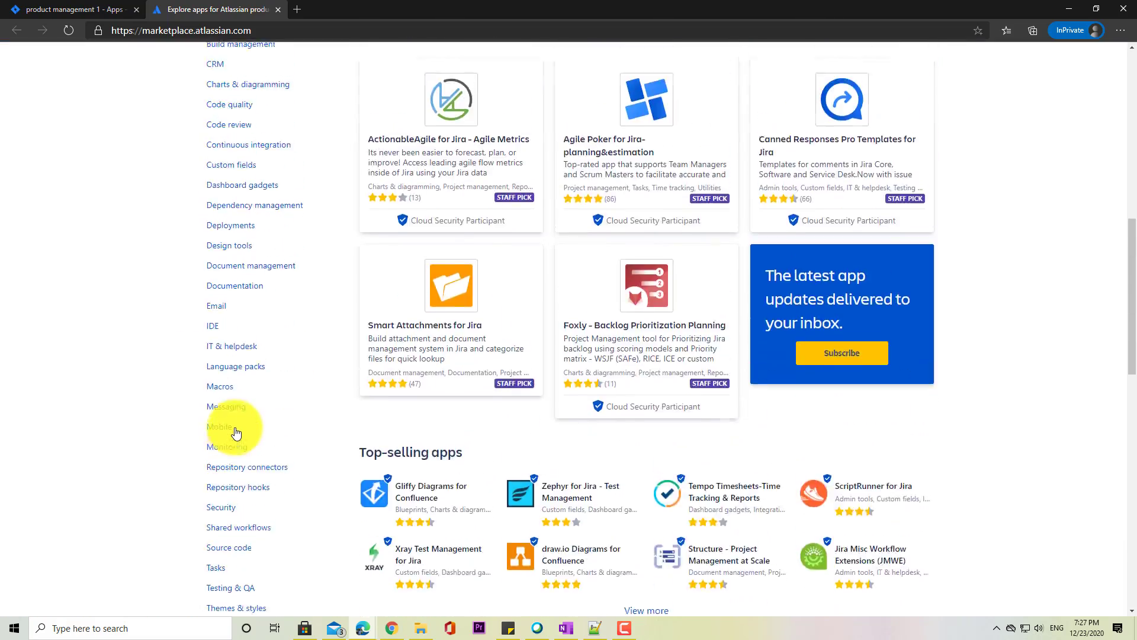
# Switch back to Jira, review the project's automation rule library and return to the project settings.
pyautogui.click(32, 9)
pyautogui.click(47, 225)
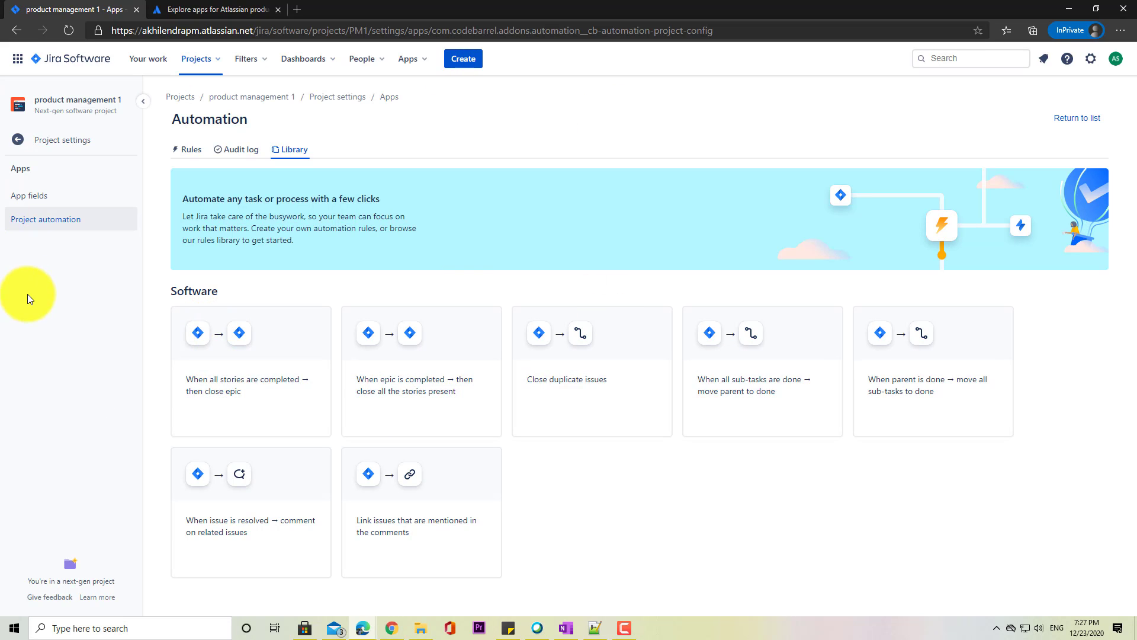
pyautogui.click(51, 141)
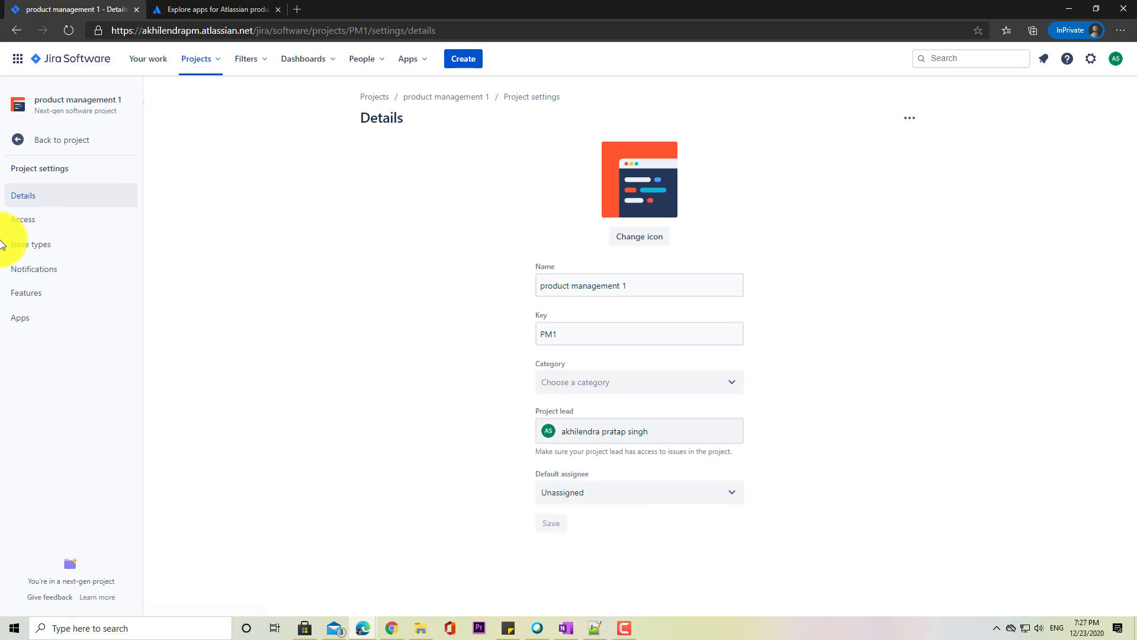
# Open the workflow of the Epic issue type for editing.
pyautogui.click(30, 245)
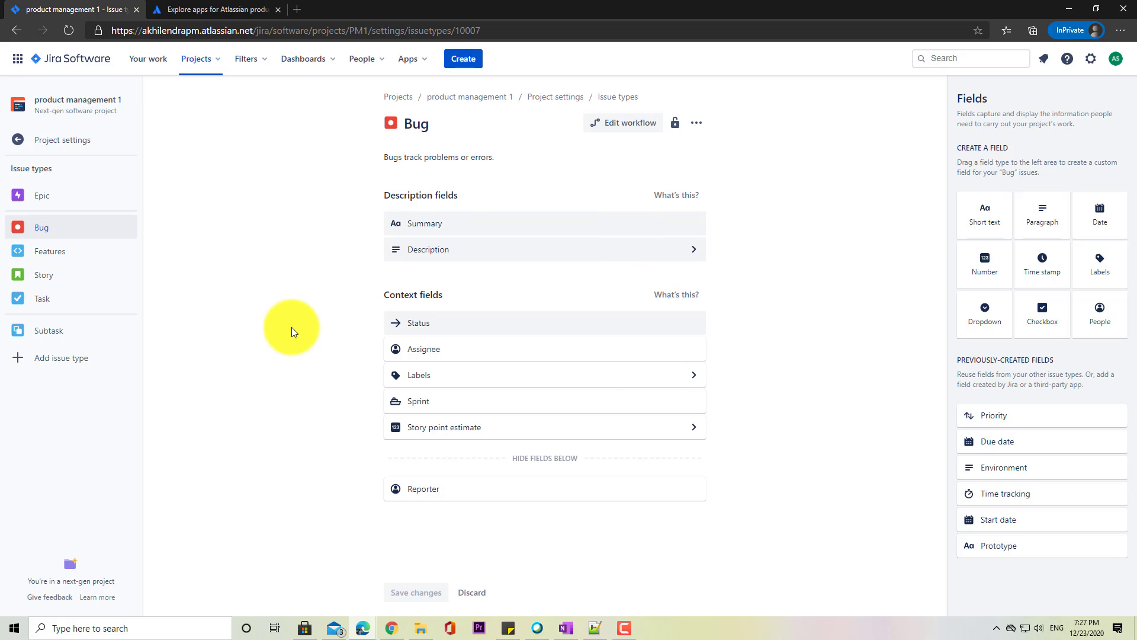
pyautogui.click(36, 194)
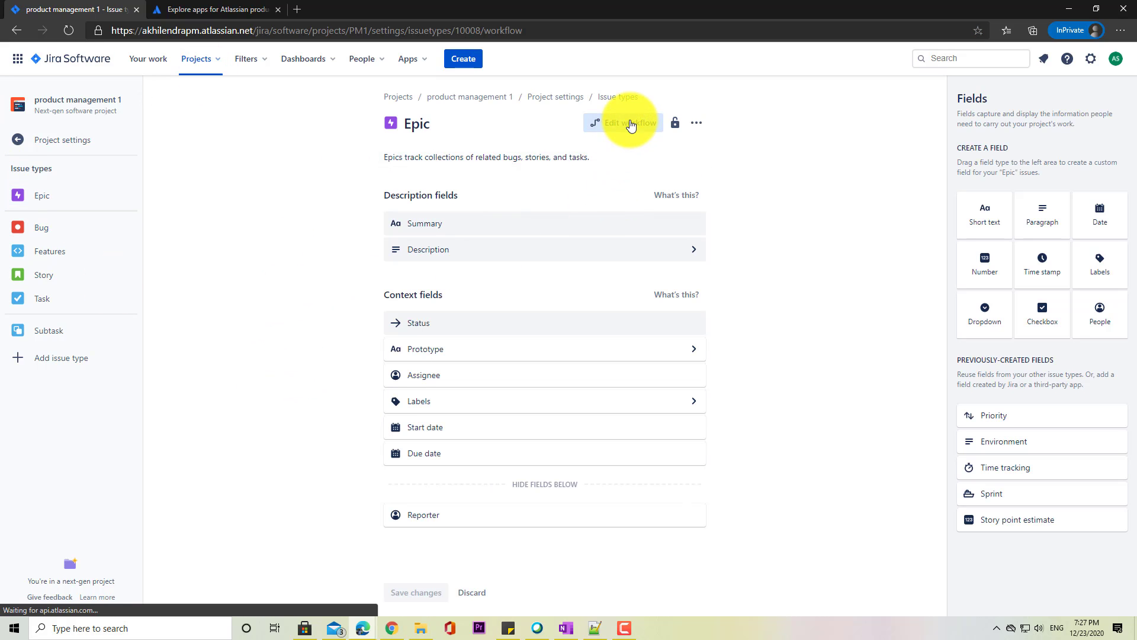
pyautogui.click(629, 123)
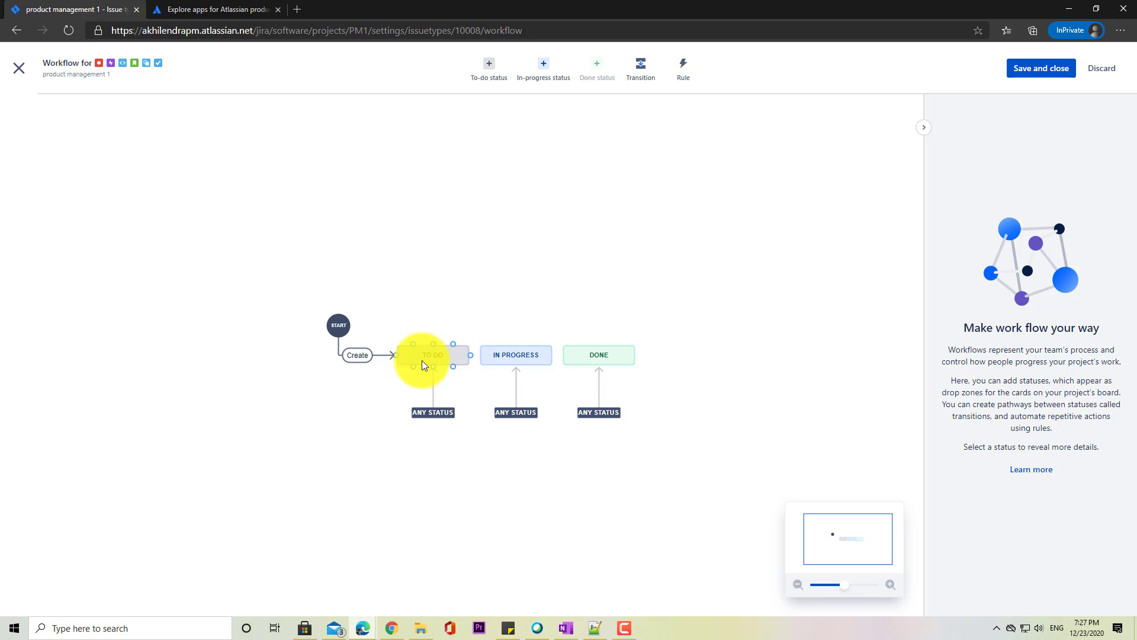
# Add a new to-do status named "Ready to eloborate" to the workflow.
pyautogui.click(489, 67)
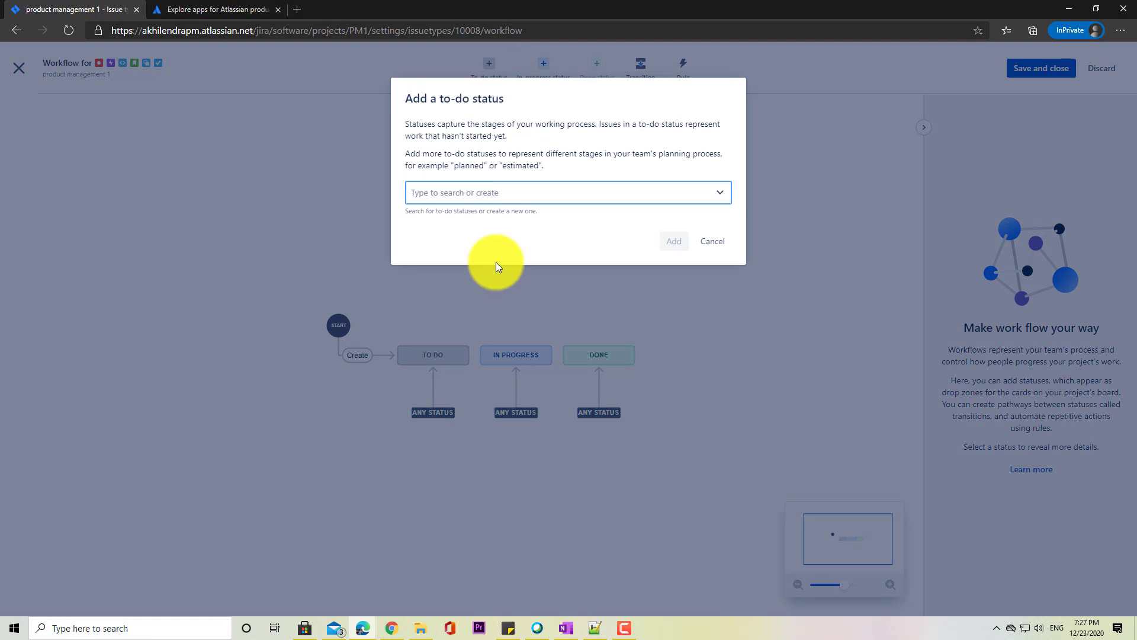
pyautogui.click(720, 192)
pyautogui.click(501, 196)
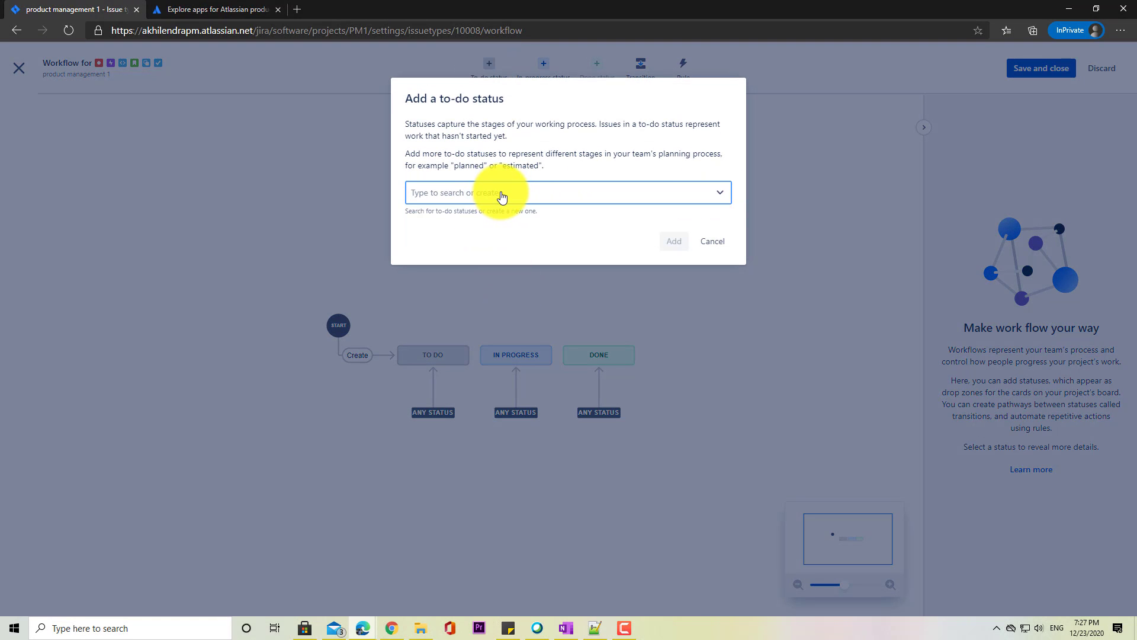
pyautogui.write('Ready to elo')
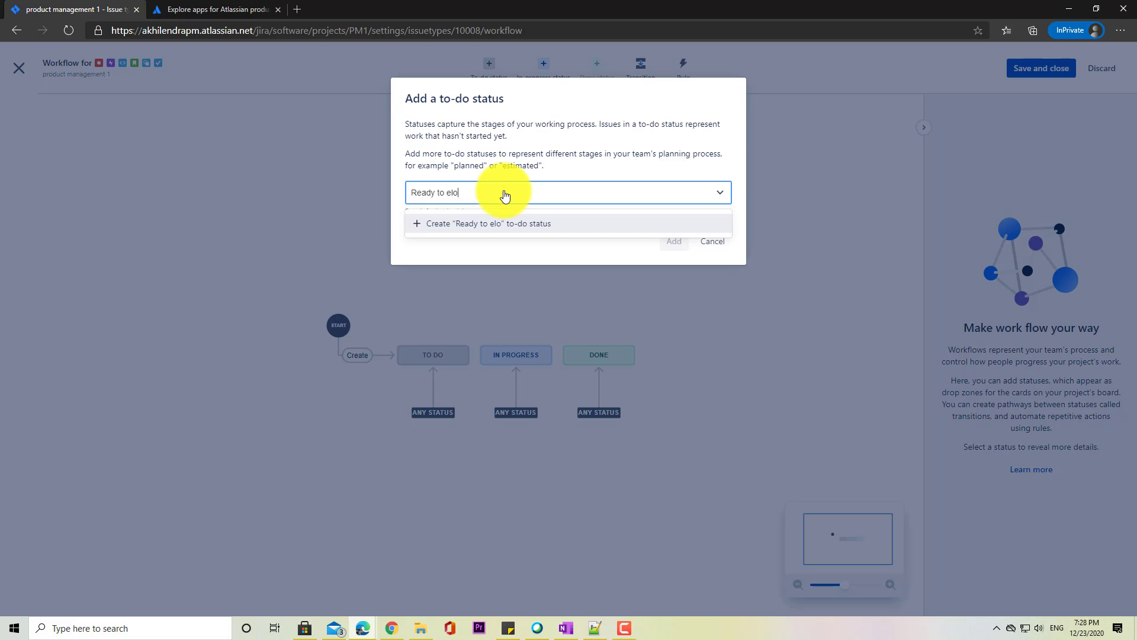
pyautogui.write('borate')
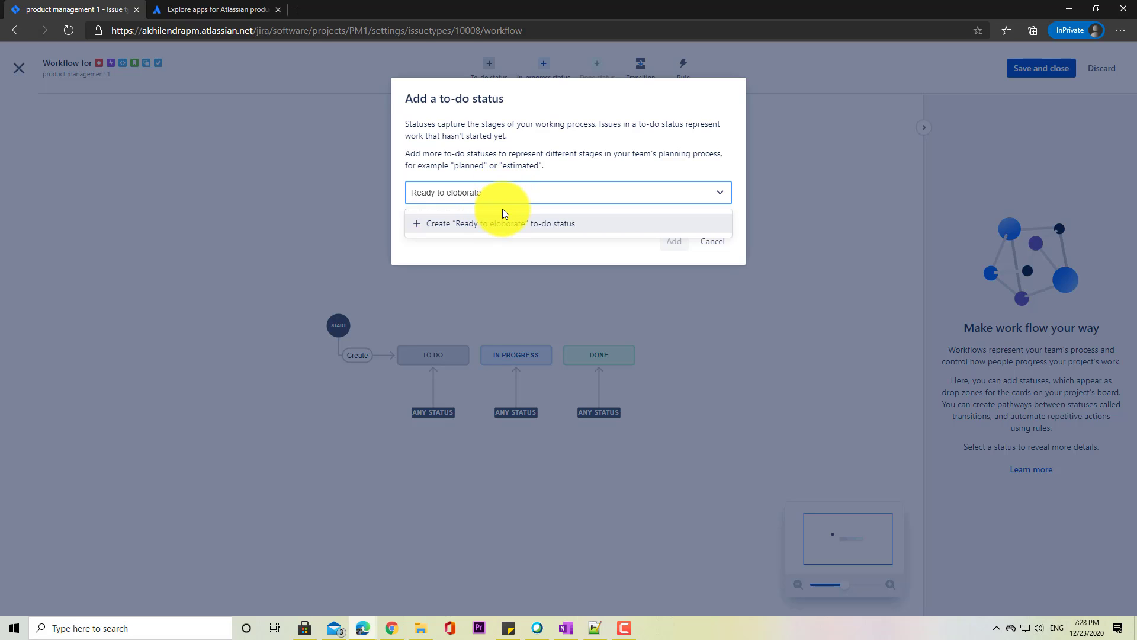
pyautogui.click(510, 224)
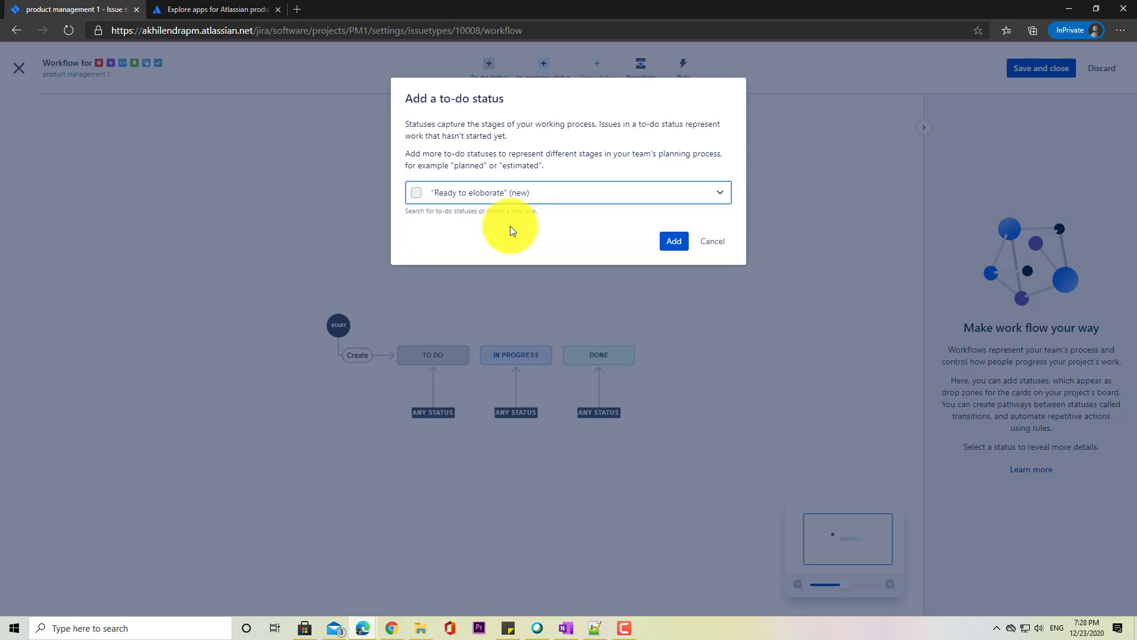
pyautogui.click(434, 194)
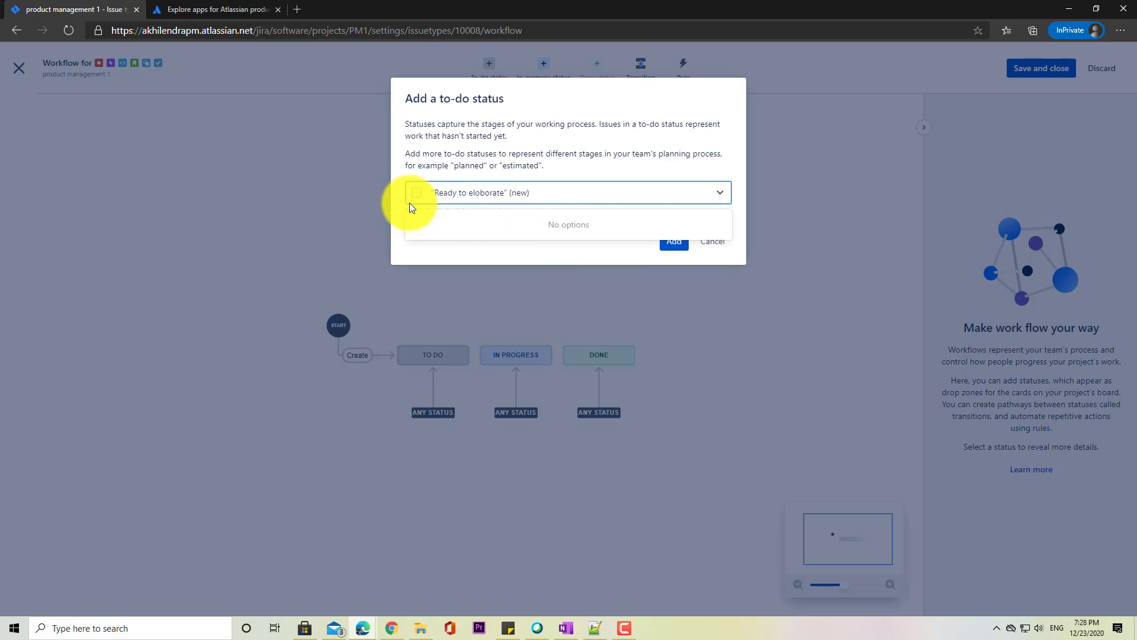
pyautogui.click(409, 198)
pyautogui.click(673, 241)
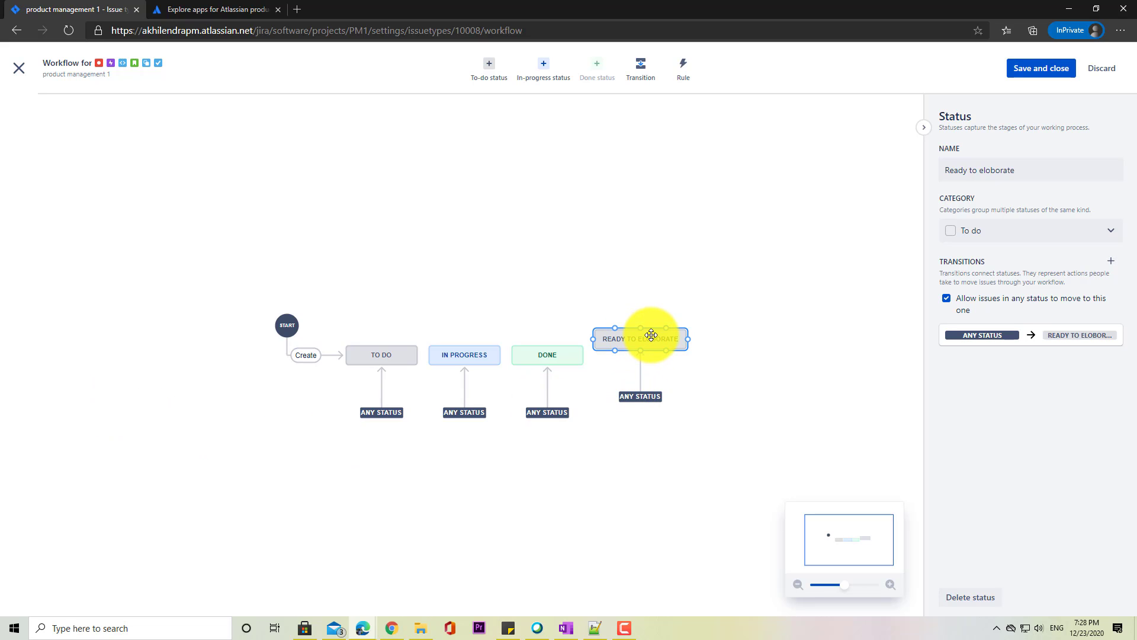
# Rearrange the workflow diagram so that Ready to eloborate sits between To Do and In Progress, with Done last.
pyautogui.moveTo(652, 336); pyautogui.dragTo(444, 387)
pyautogui.moveTo(544, 353); pyautogui.dragTo(638, 354)
pyautogui.moveTo(472, 353); pyautogui.dragTo(552, 353)
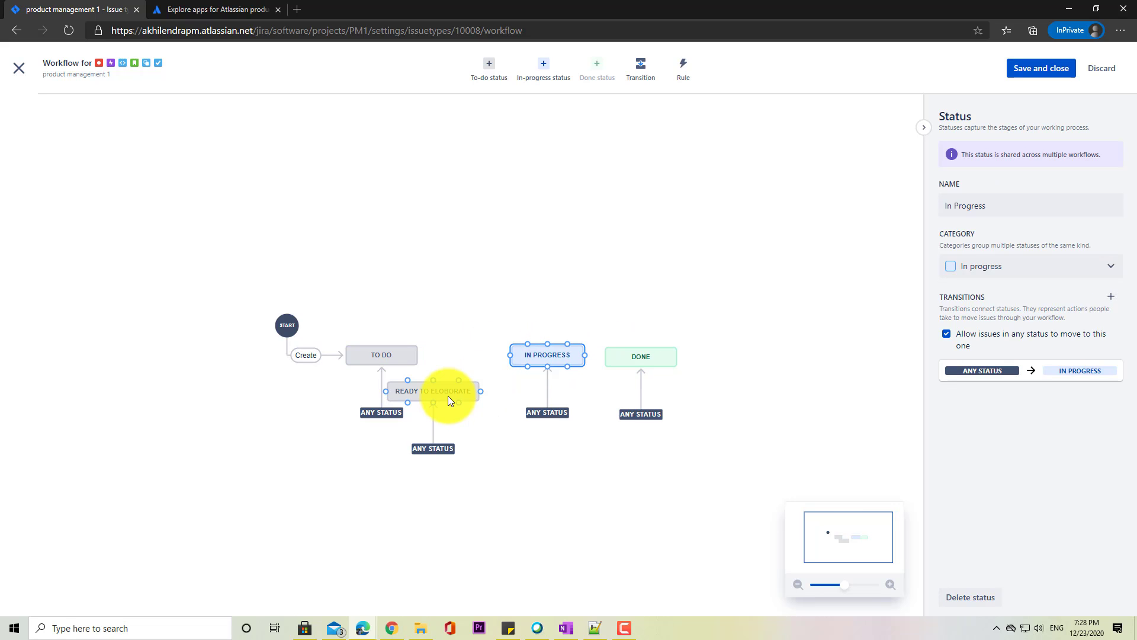
pyautogui.moveTo(447, 391); pyautogui.dragTo(480, 355)
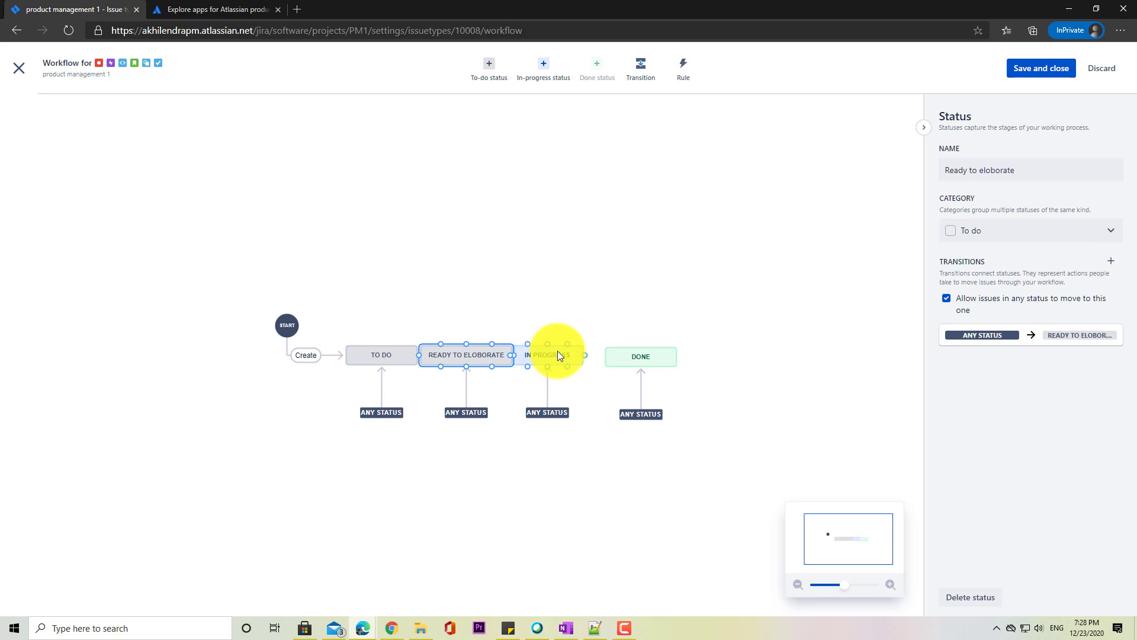
pyautogui.moveTo(570, 354); pyautogui.dragTo(582, 351)
pyautogui.click(481, 226)
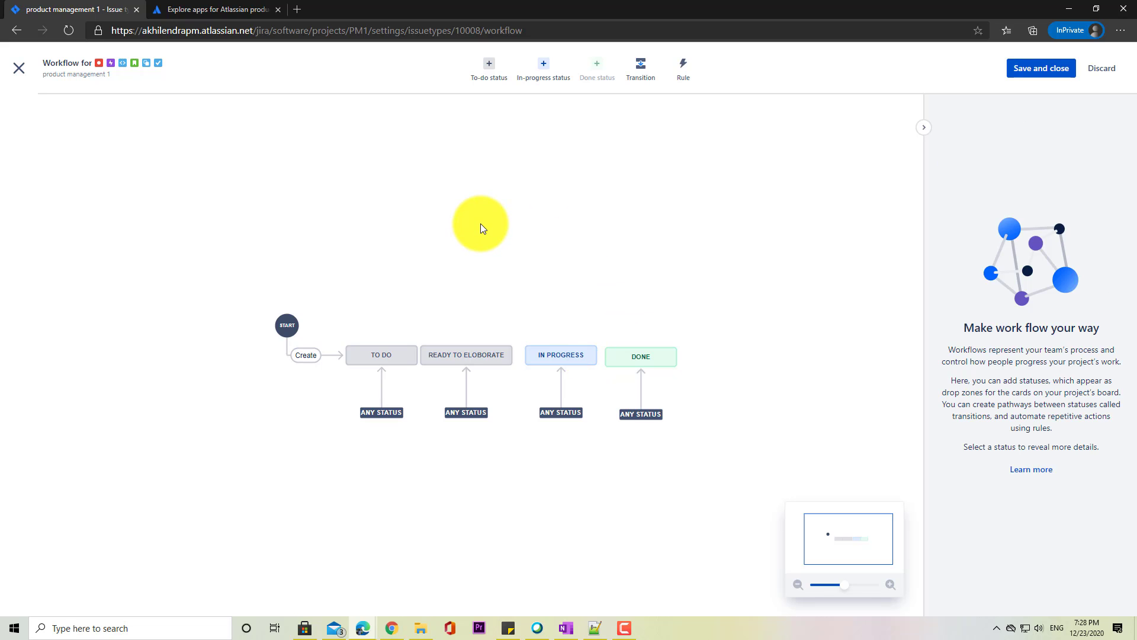
# Add a new in-progress status named "unit testing" to the workflow.
pyautogui.click(542, 70)
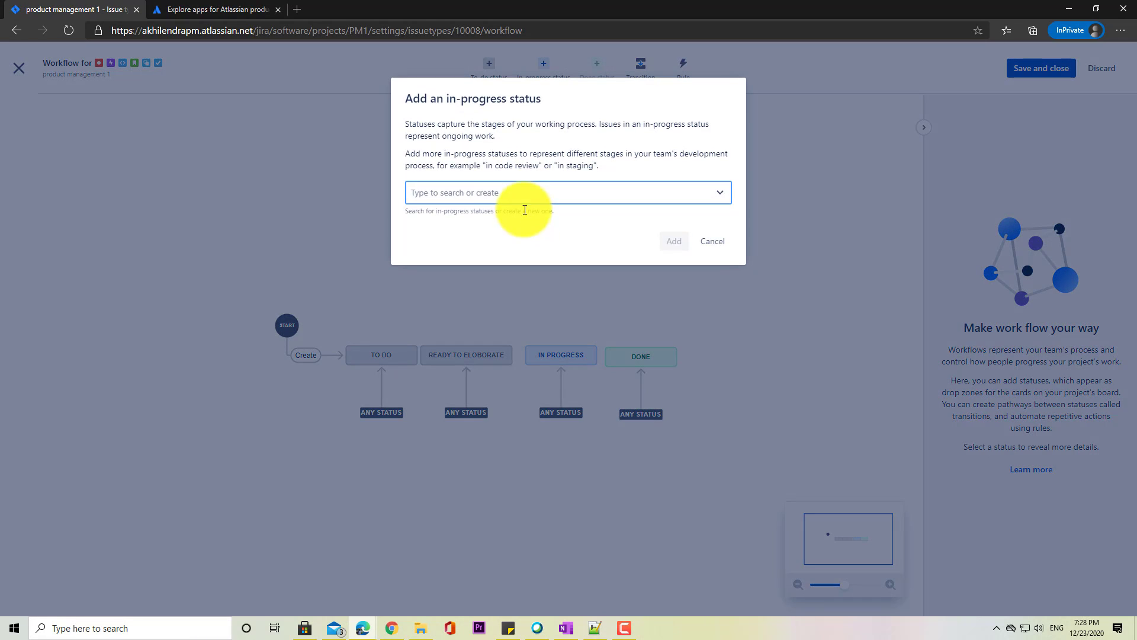
pyautogui.click(501, 198)
pyautogui.write('unit testing')
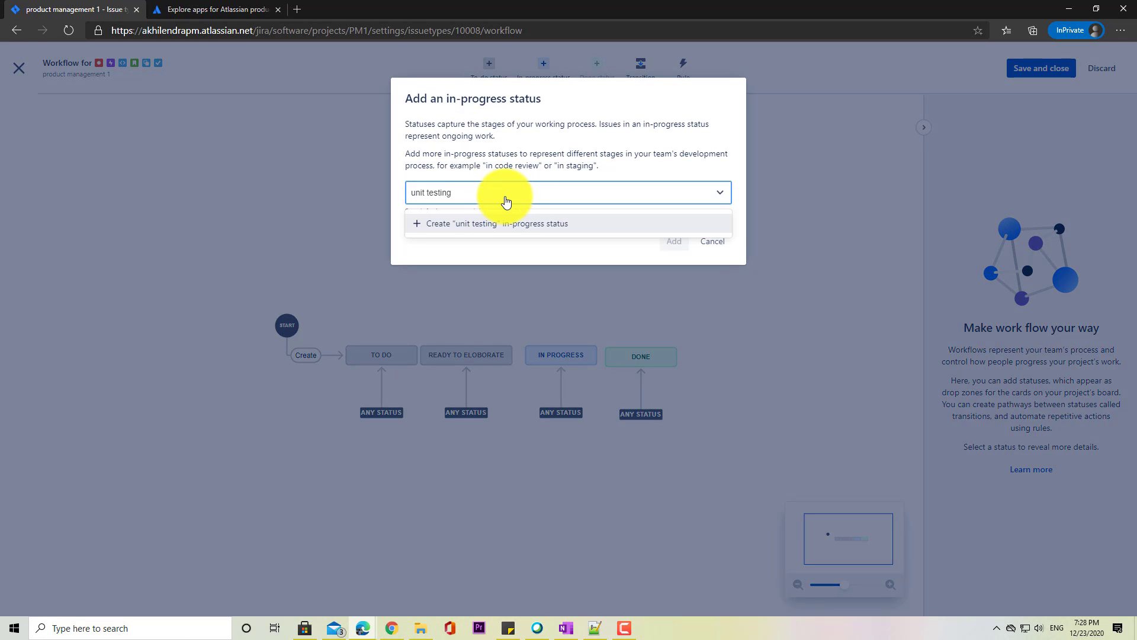
pyautogui.click(503, 224)
pyautogui.click(676, 241)
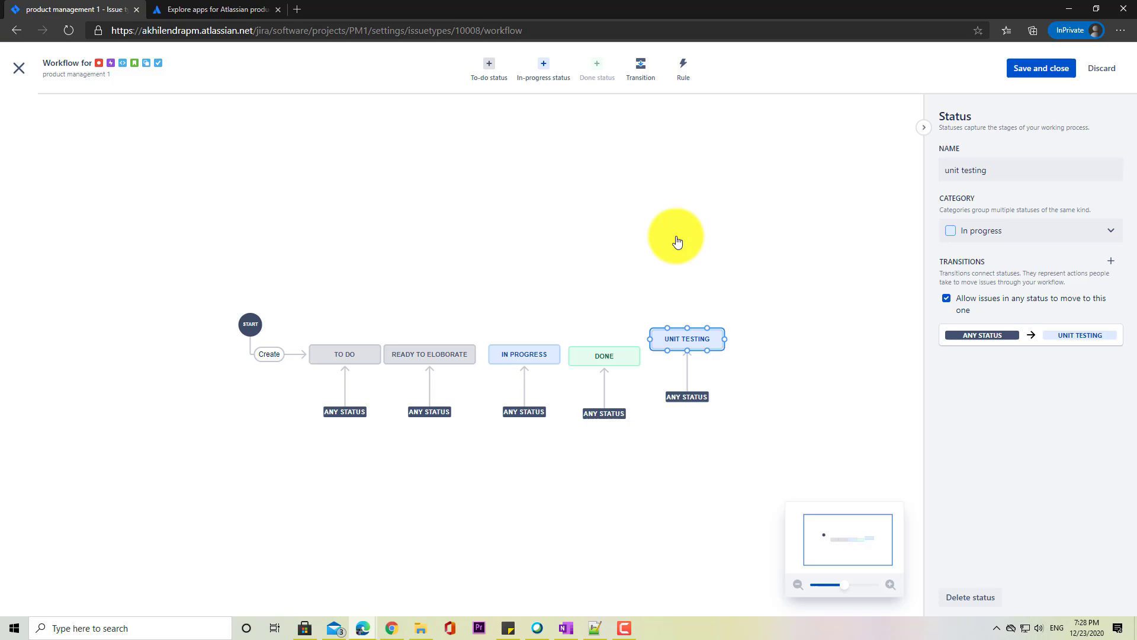
# Place the unit testing status between In Progress and Done, and save the workflow for all issue types.
pyautogui.moveTo(596, 350)
pyautogui.mouseDown()
pyautogui.moveTo(720, 353)
pyautogui.moveTo(602, 340)
pyautogui.moveTo(603, 351)
pyautogui.mouseUp()
pyautogui.moveTo(701, 350); pyautogui.dragTo(692, 349)
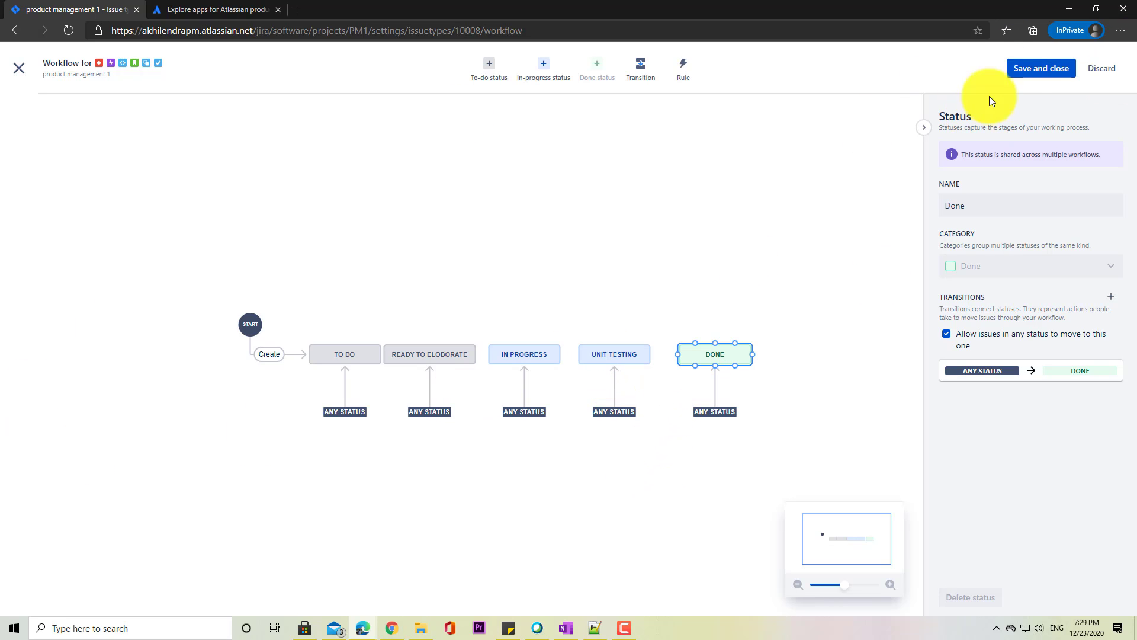
pyautogui.click(1031, 68)
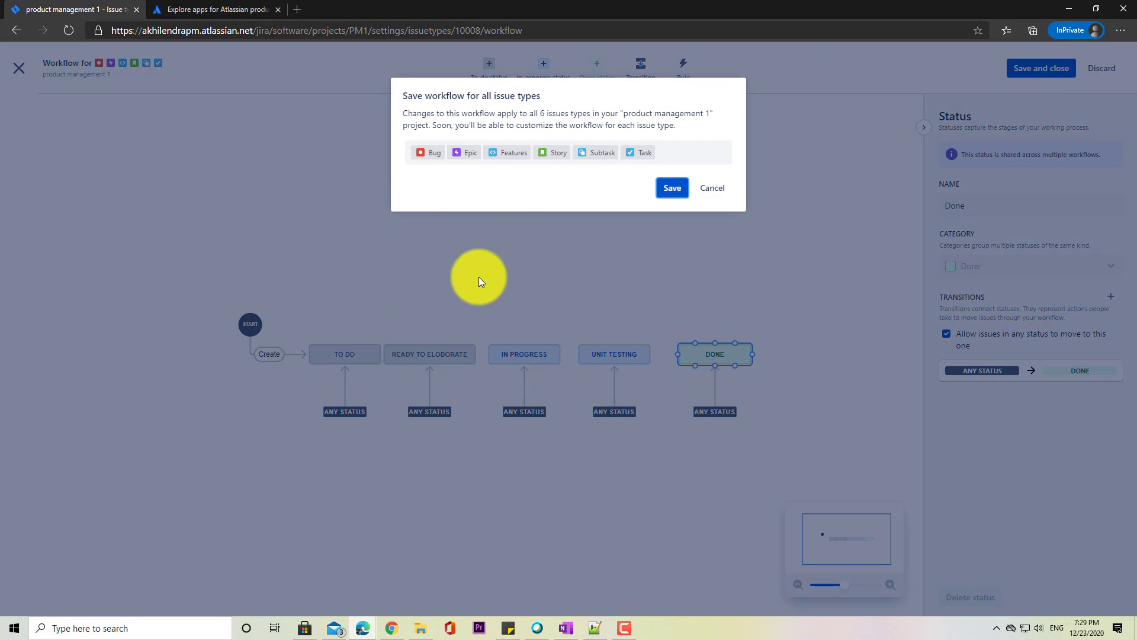
pyautogui.click(671, 191)
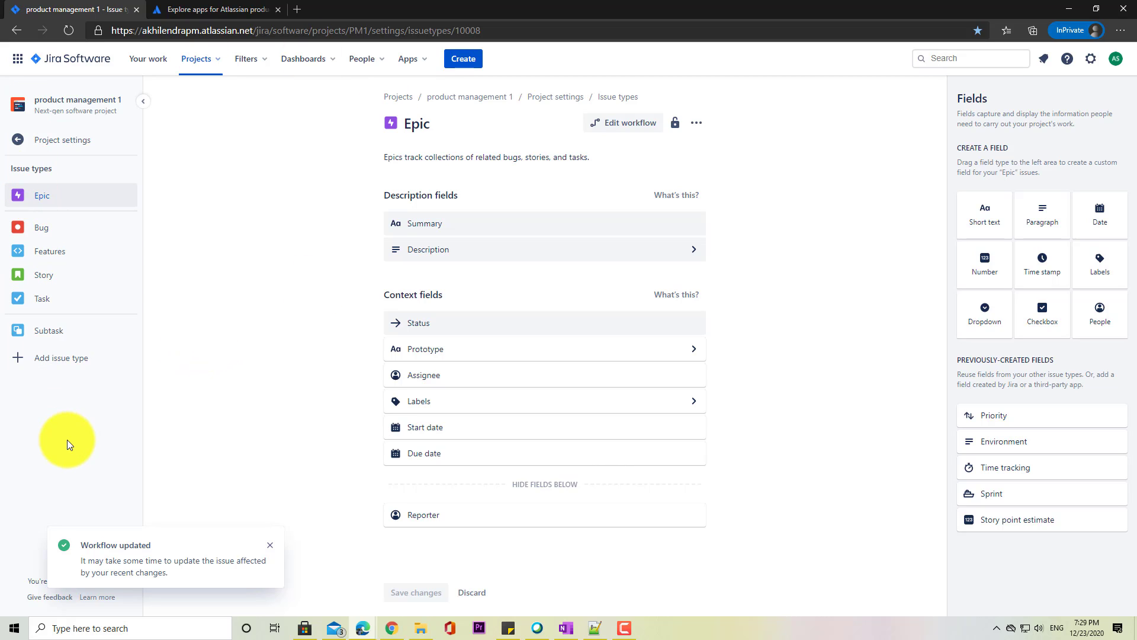
# Open the dummy epic from the list of recently worked-on issues.
pyautogui.click(462, 58)
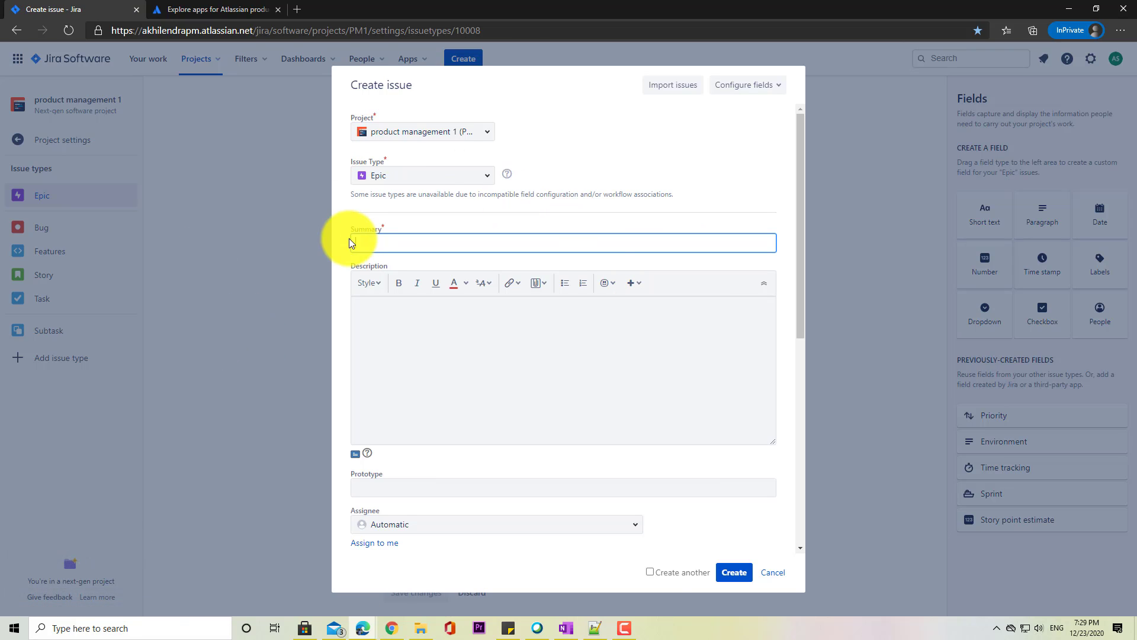
pyautogui.click(772, 572)
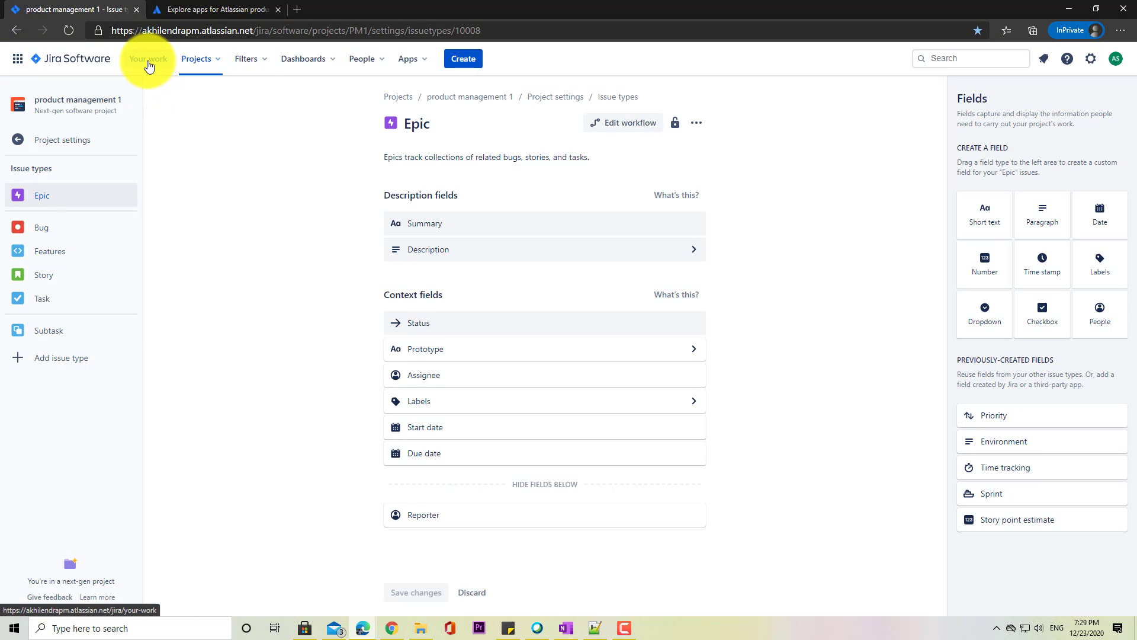
pyautogui.click(148, 59)
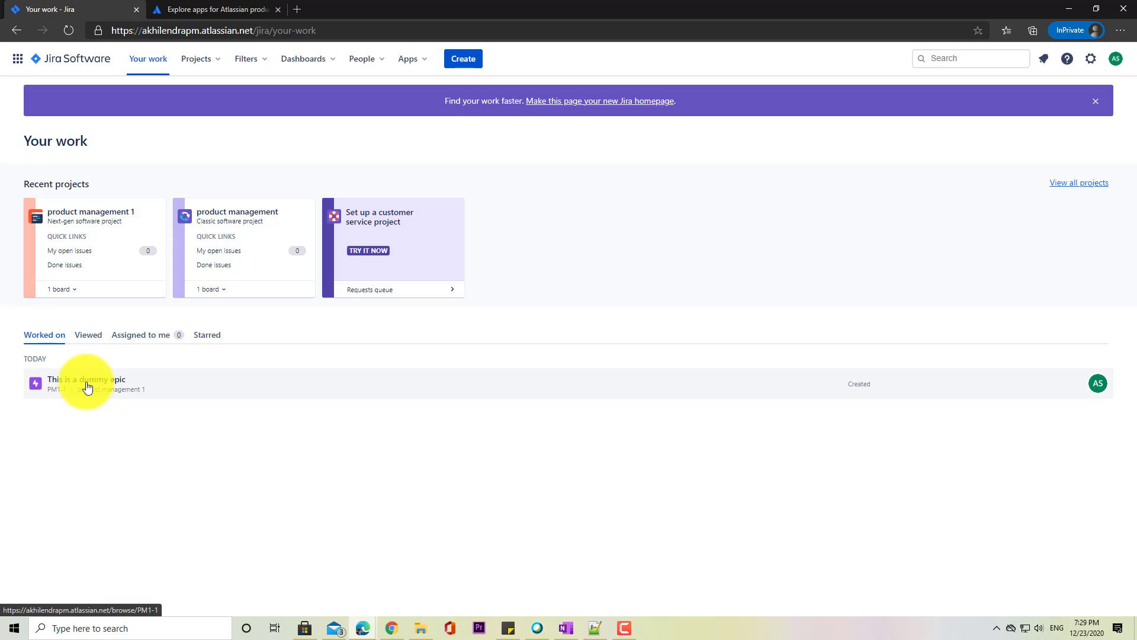
pyautogui.click(87, 383)
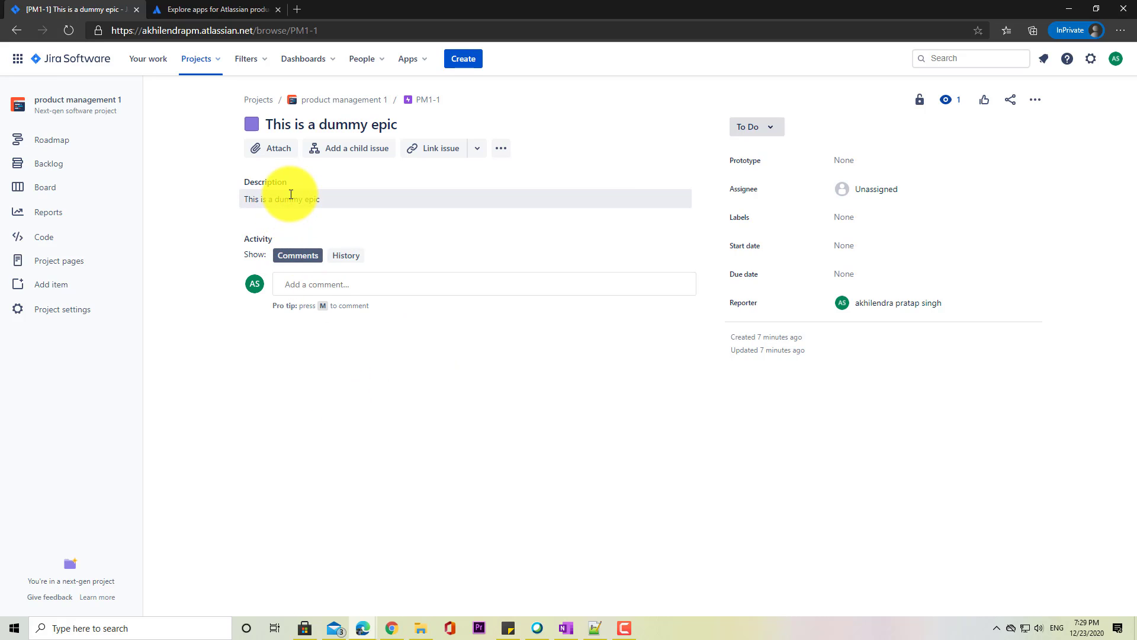
# Change the dummy epic's status to Ready to eloborate and from there to unit testing.
pyautogui.click(776, 130)
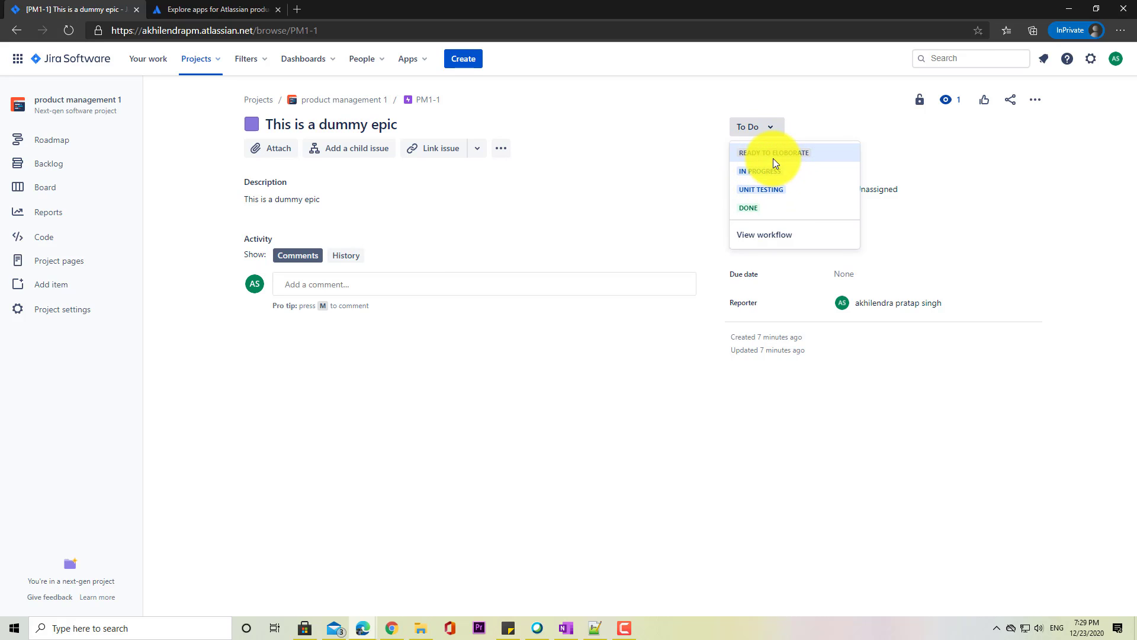
pyautogui.click(768, 155)
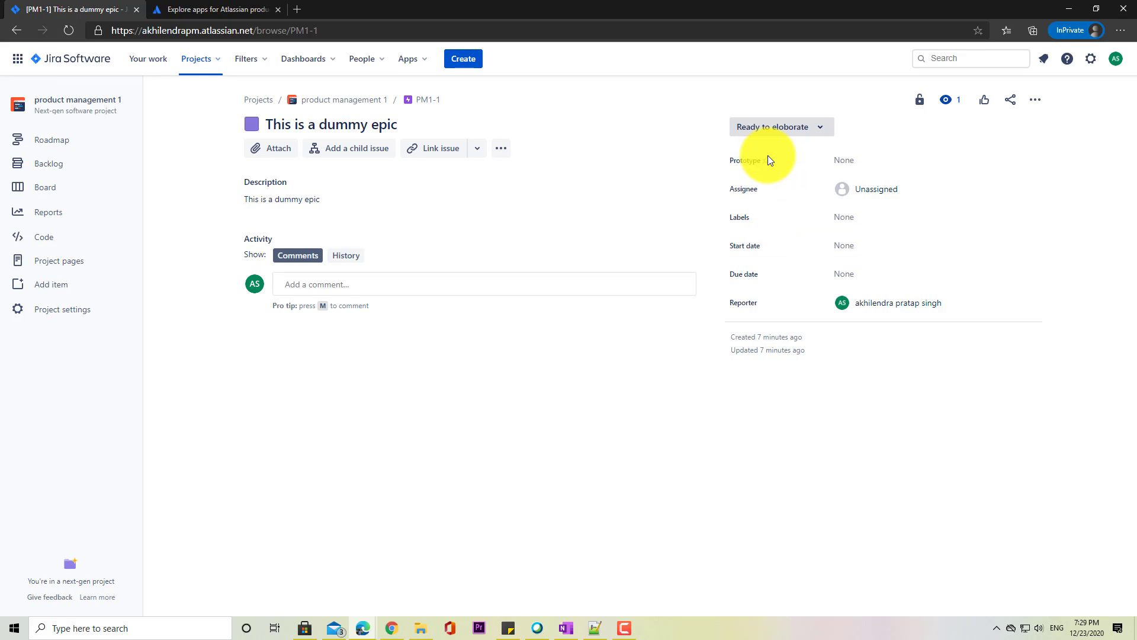
pyautogui.click(770, 127)
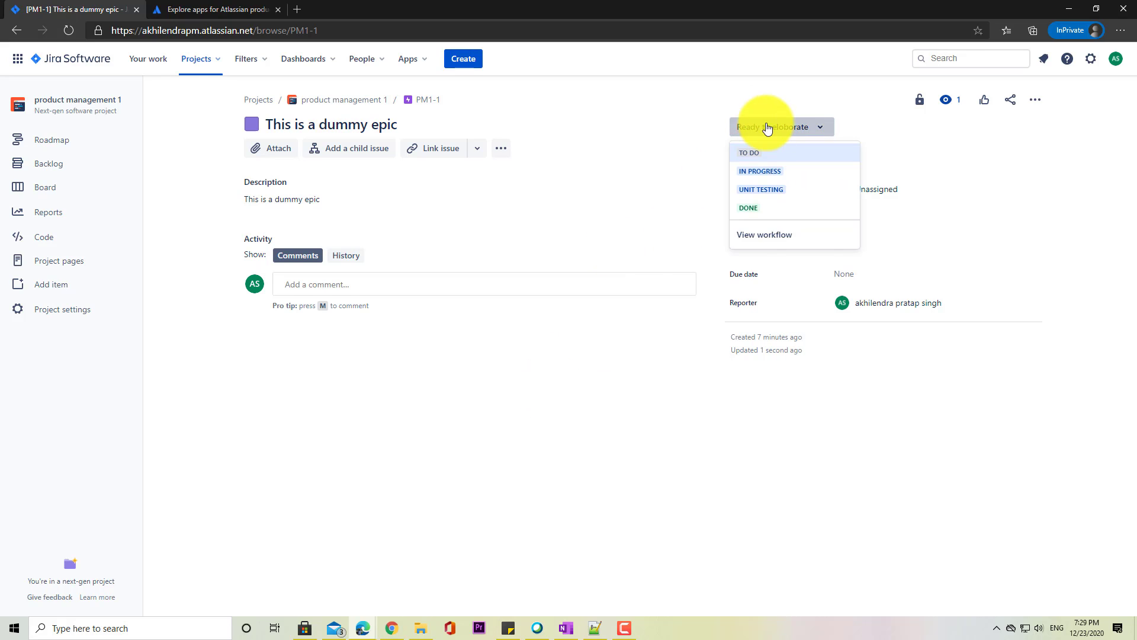
pyautogui.click(752, 190)
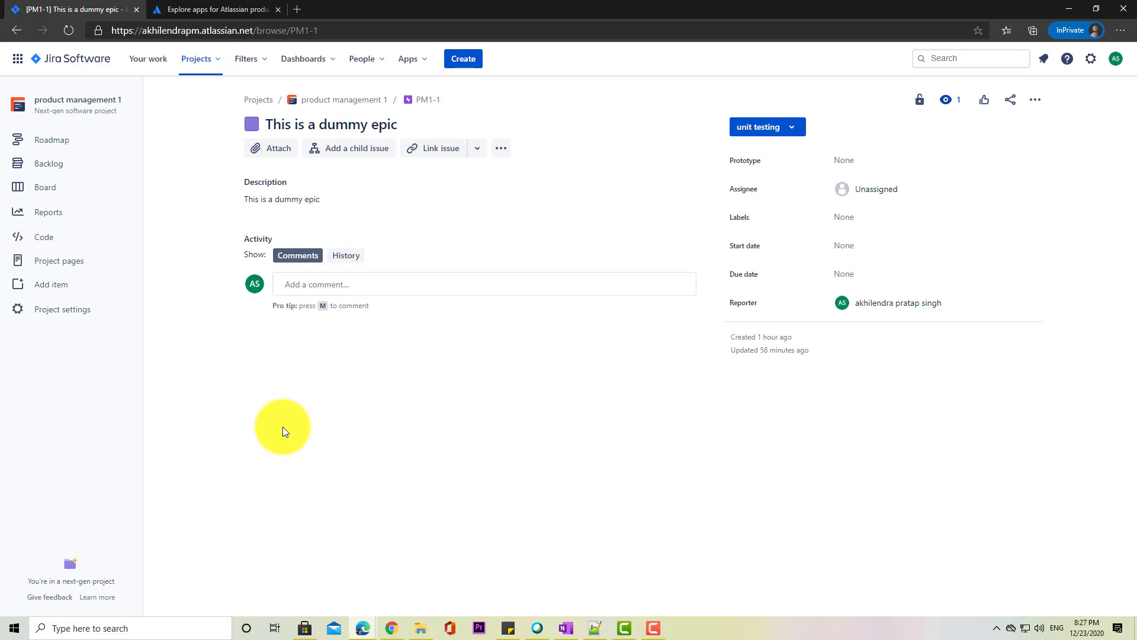
# Check the project choices in the new issue form and close it without creating an issue.
pyautogui.click(466, 58)
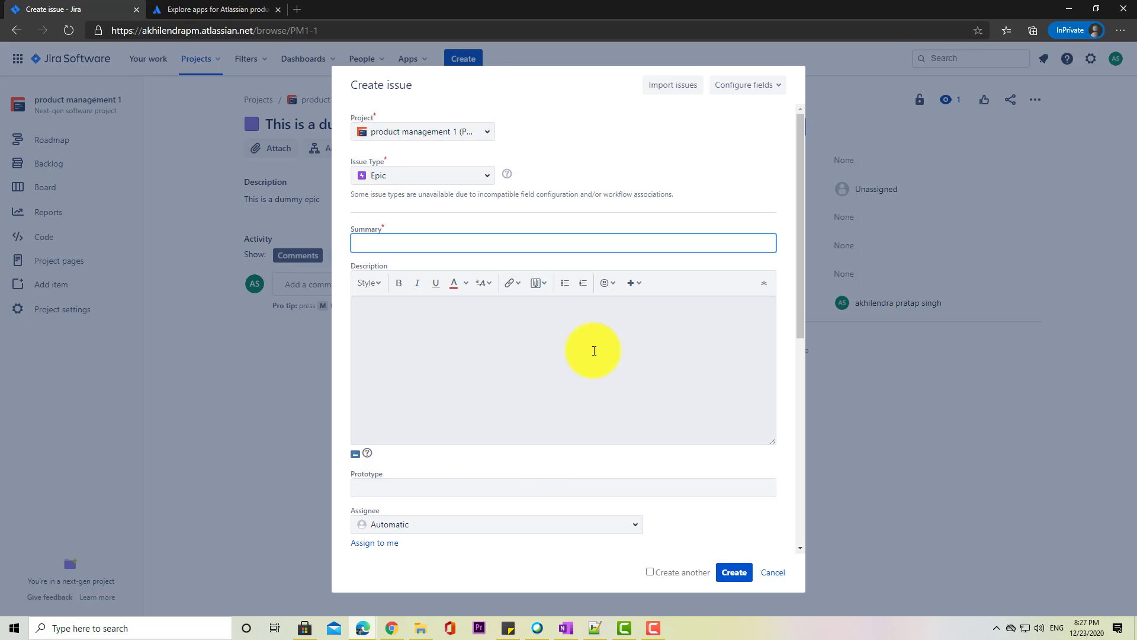
pyautogui.click(490, 131)
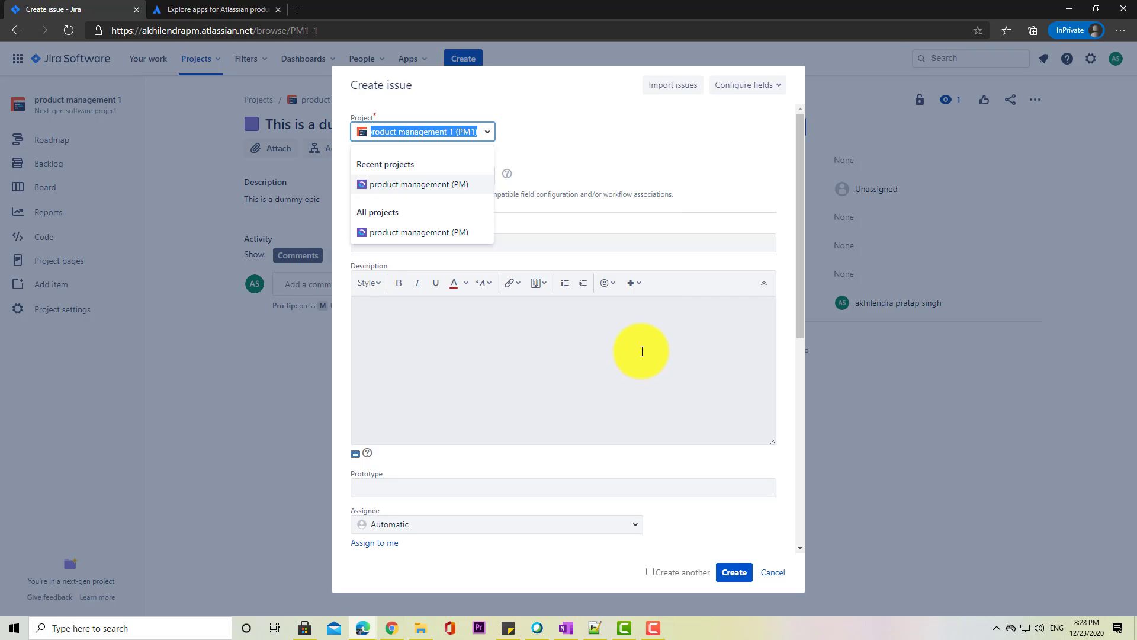
pyautogui.click(771, 572)
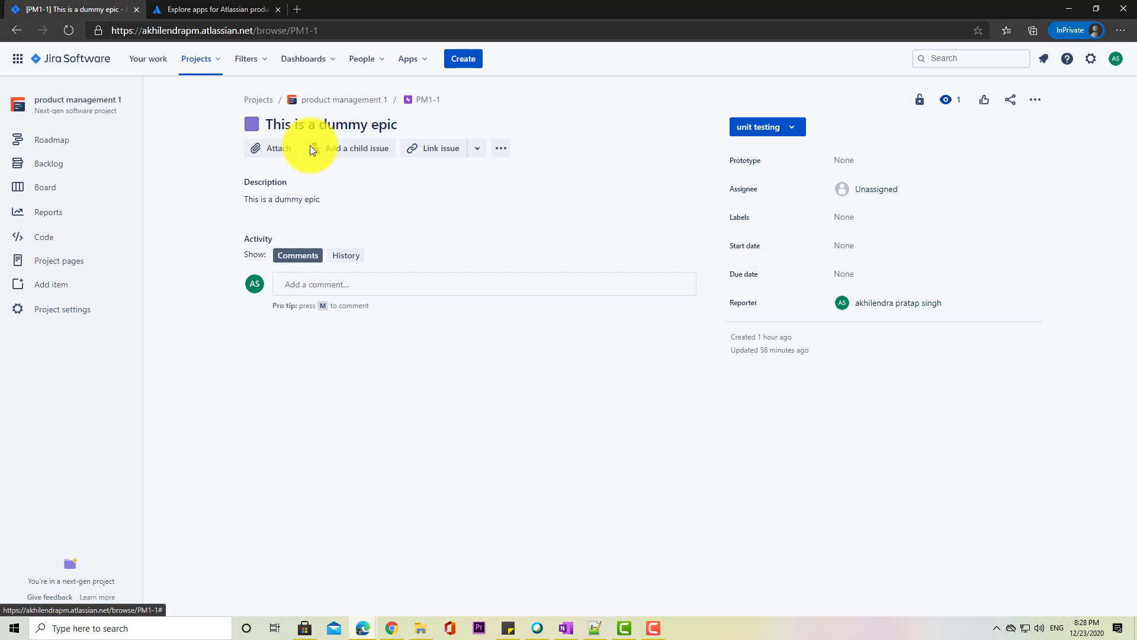
# Review the options offered for dashboards, people, apps and filters.
pyautogui.click(306, 61)
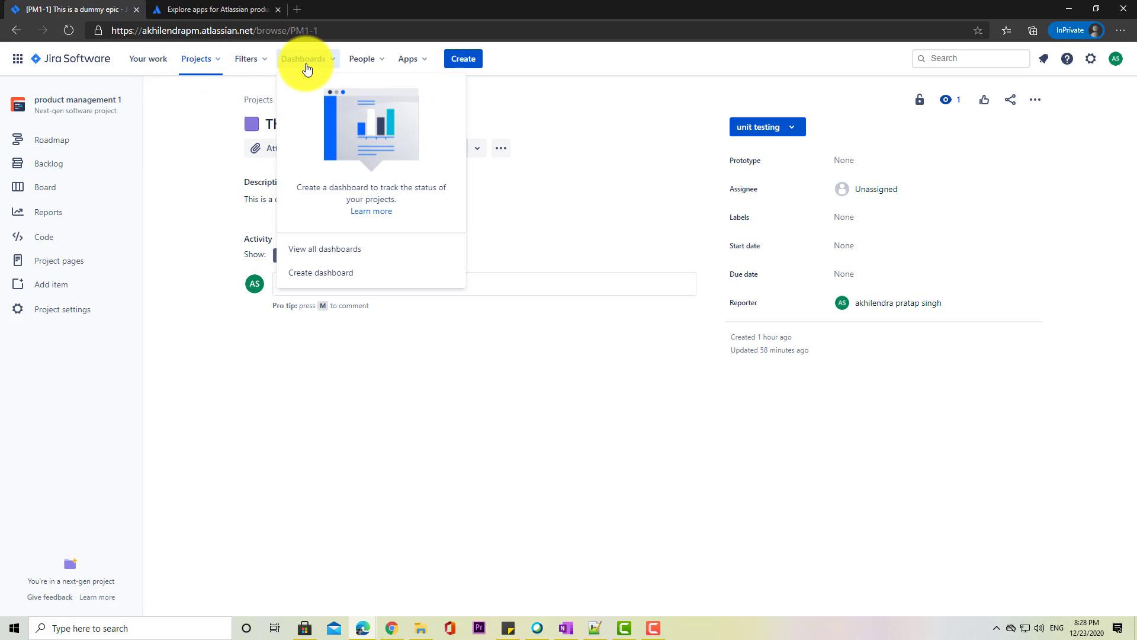
pyautogui.click(357, 61)
pyautogui.click(412, 64)
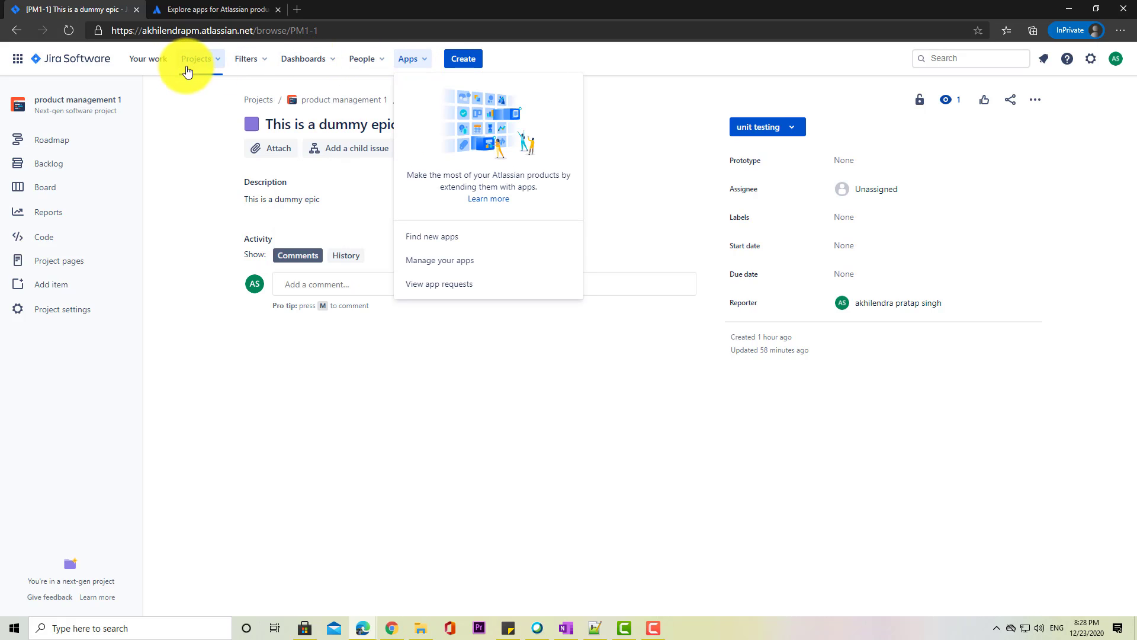
pyautogui.click(246, 60)
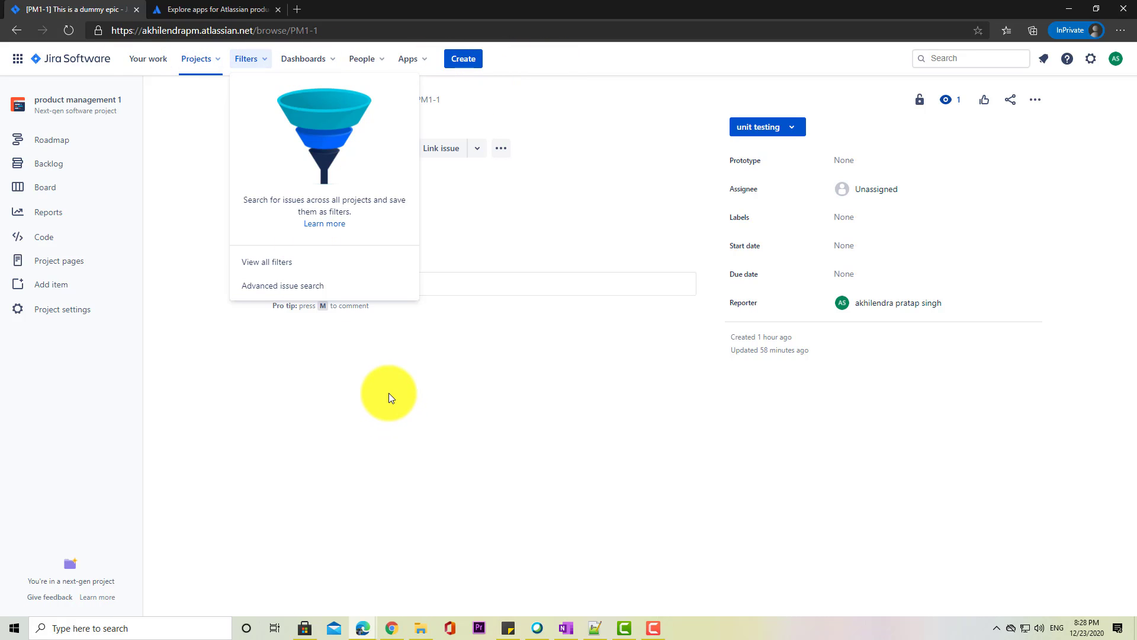
pyautogui.click(539, 437)
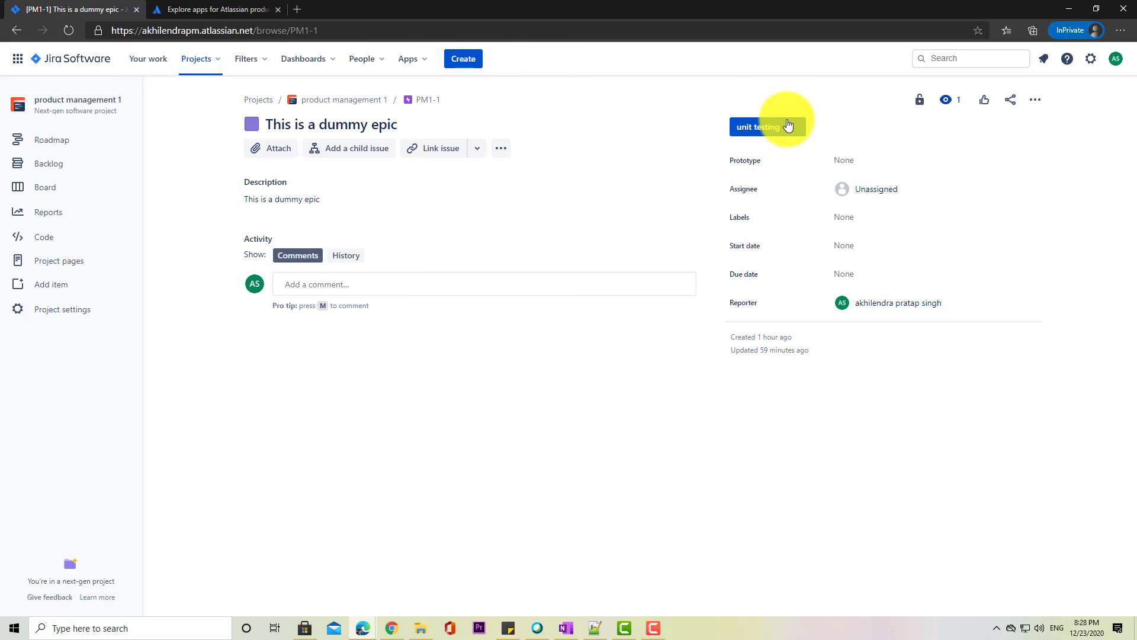
# Check the epic's viewing restriction option and show the Atlassian products available to switch to.
pyautogui.click(920, 99)
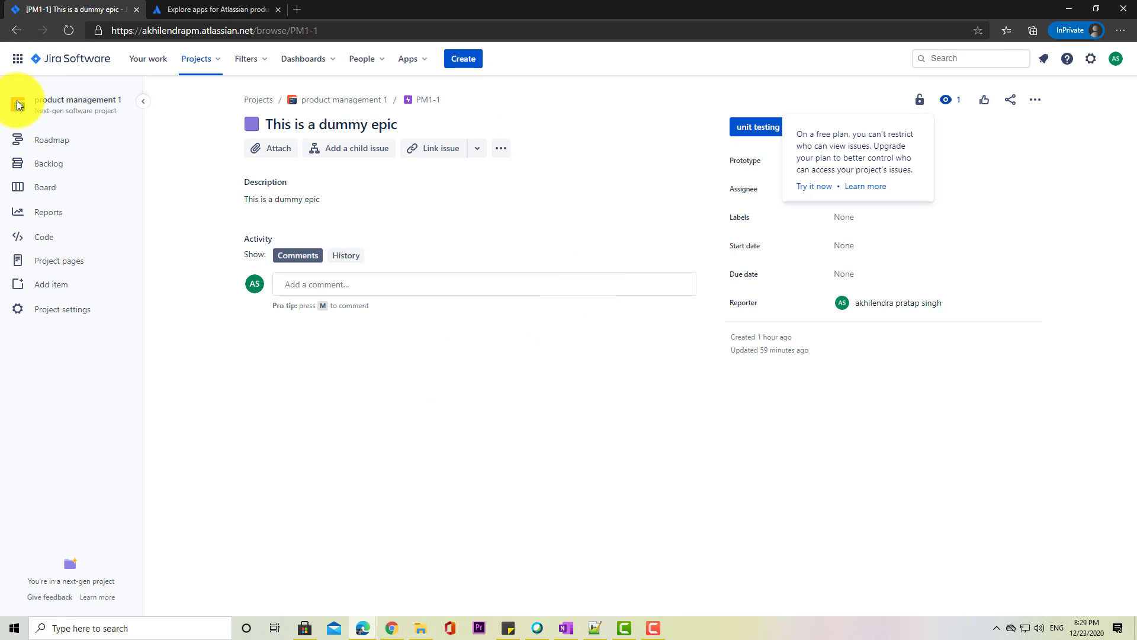
pyautogui.click(18, 58)
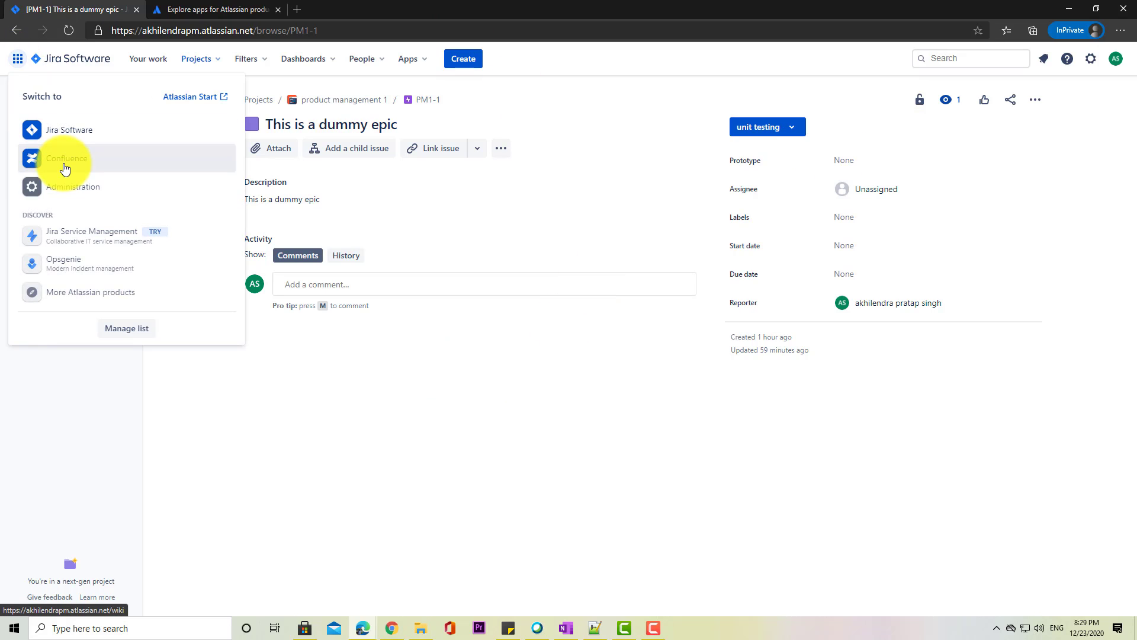